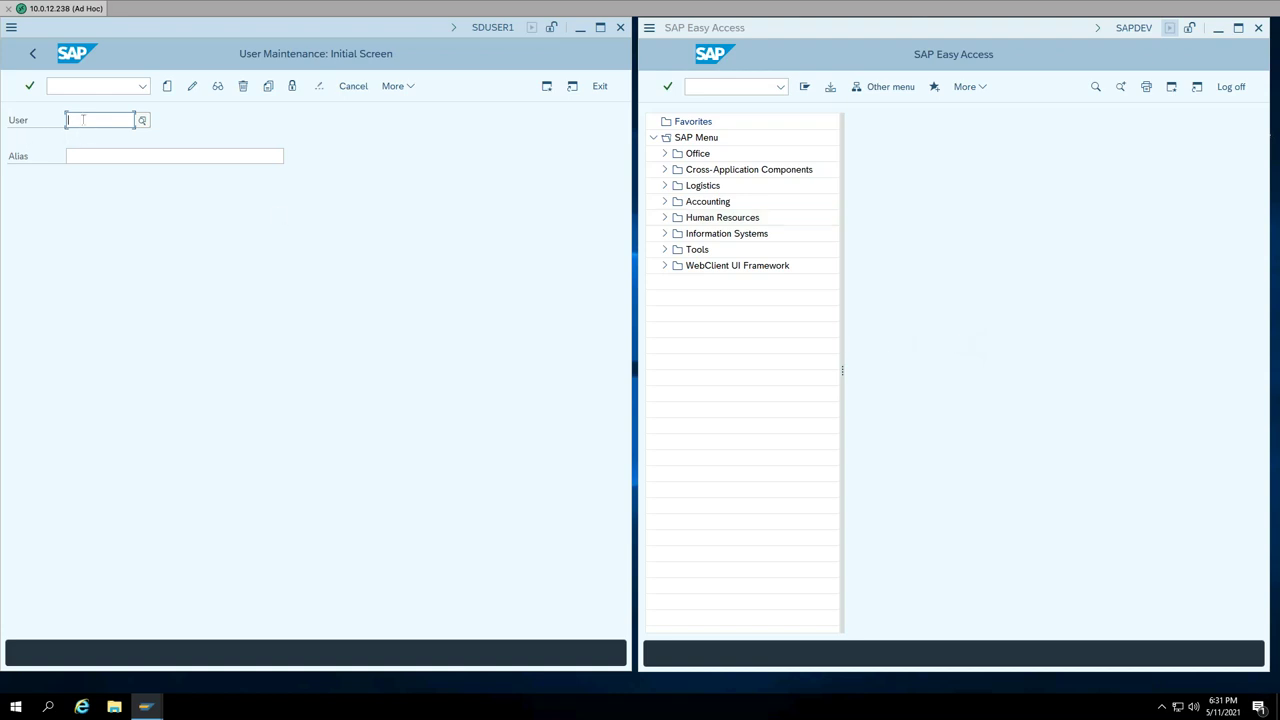
Step: Display user SDUSER1 in user maintenance and view the assigned authorization profiles
text(/NSU01)
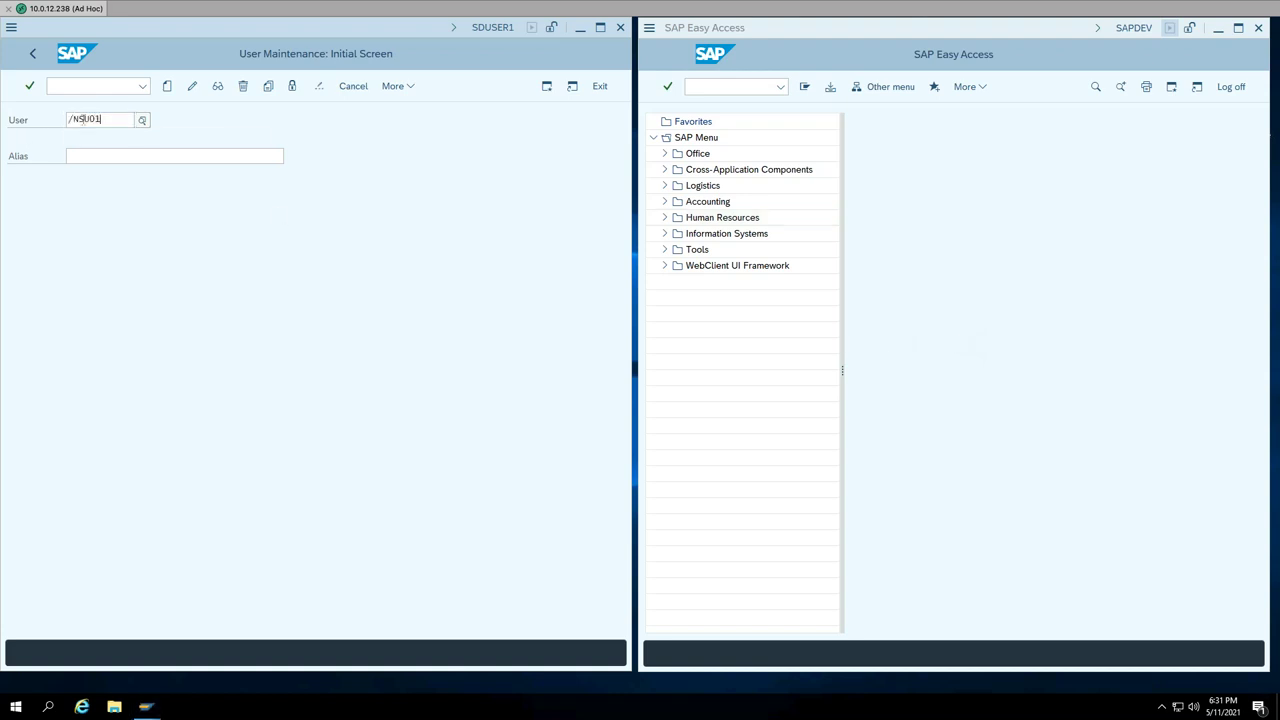
key(Return)
drag(94, 118, 31, 120)
text(SDUSER)
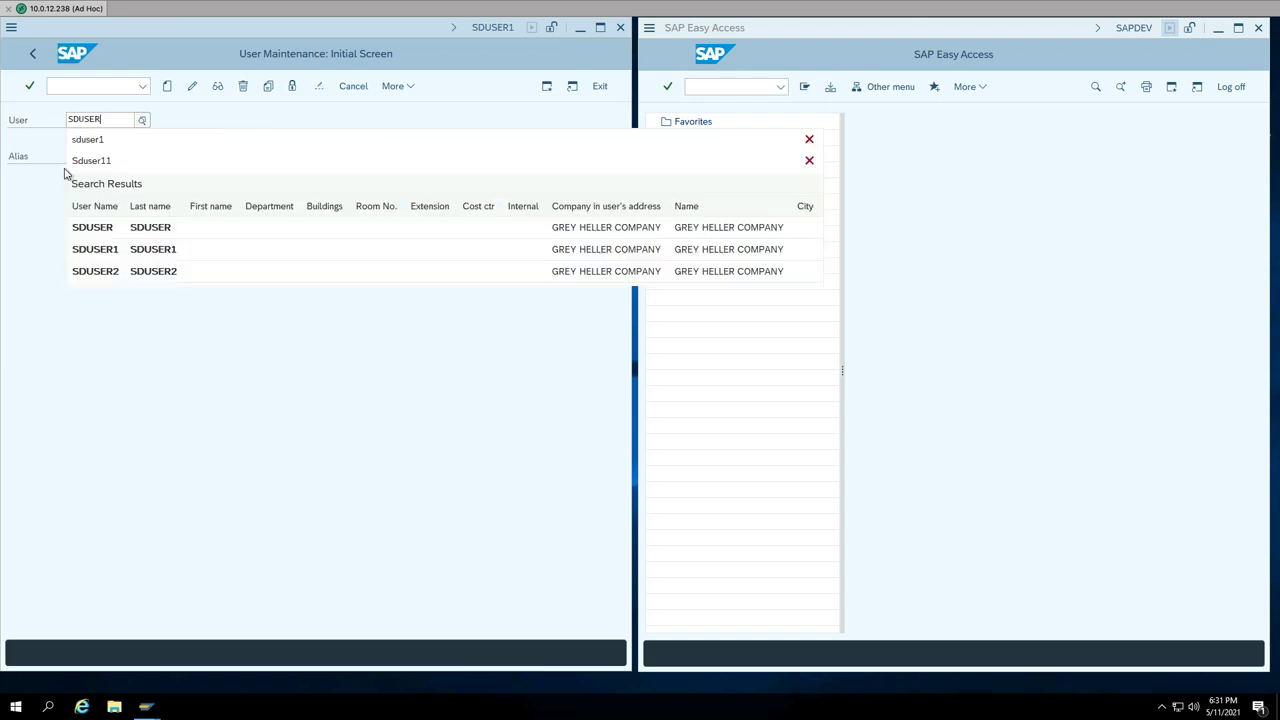
click(96, 248)
click(216, 87)
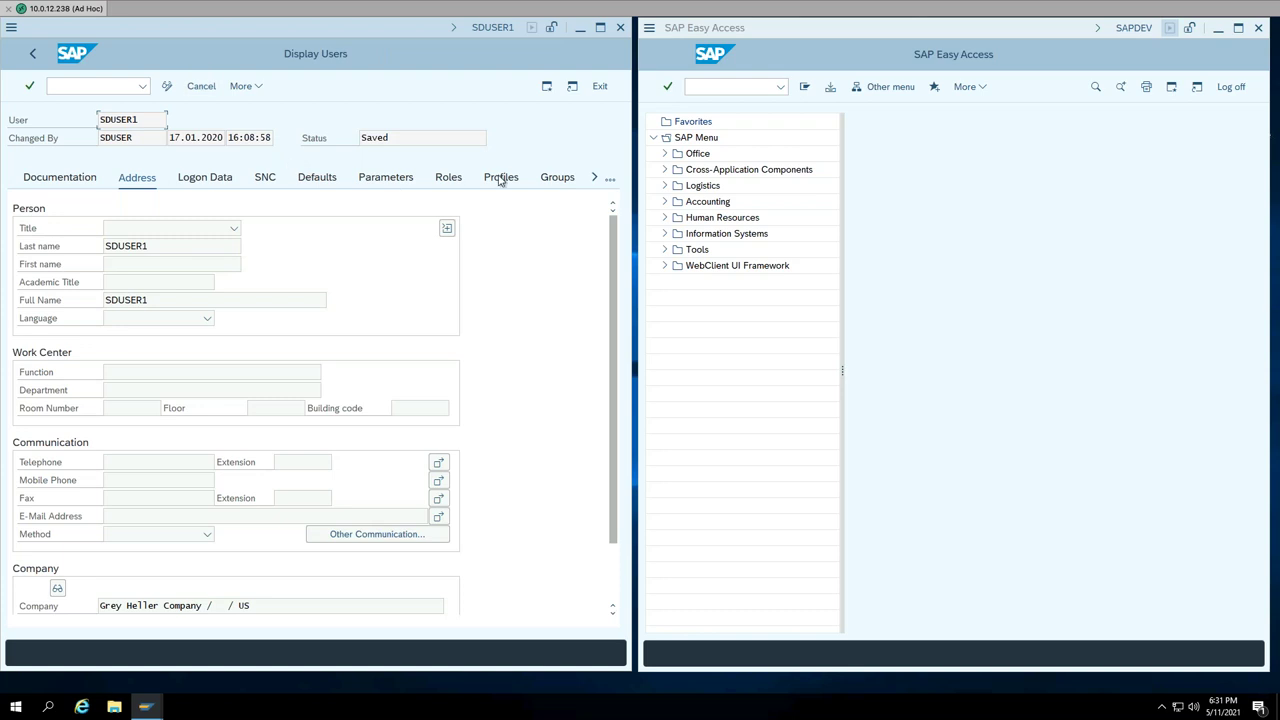
click(500, 177)
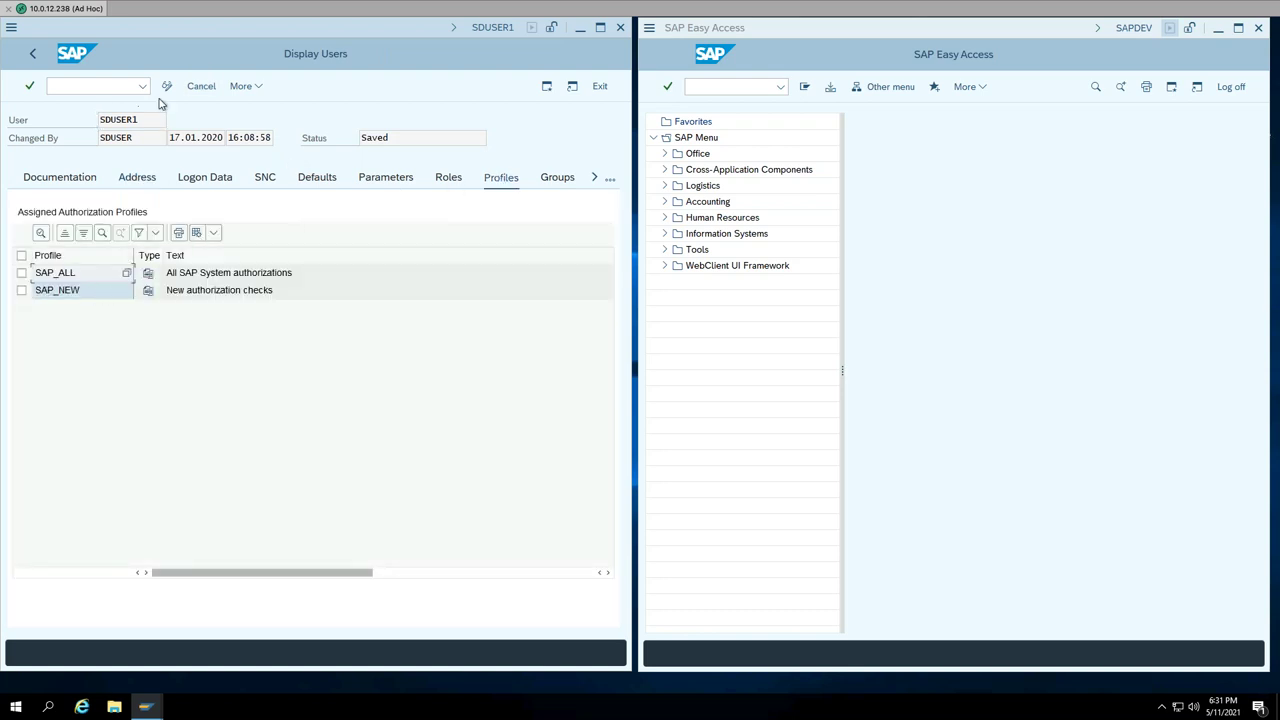
Step: Return to the user selection, display user SAPDEV and view the assigned authorization profiles
click(31, 56)
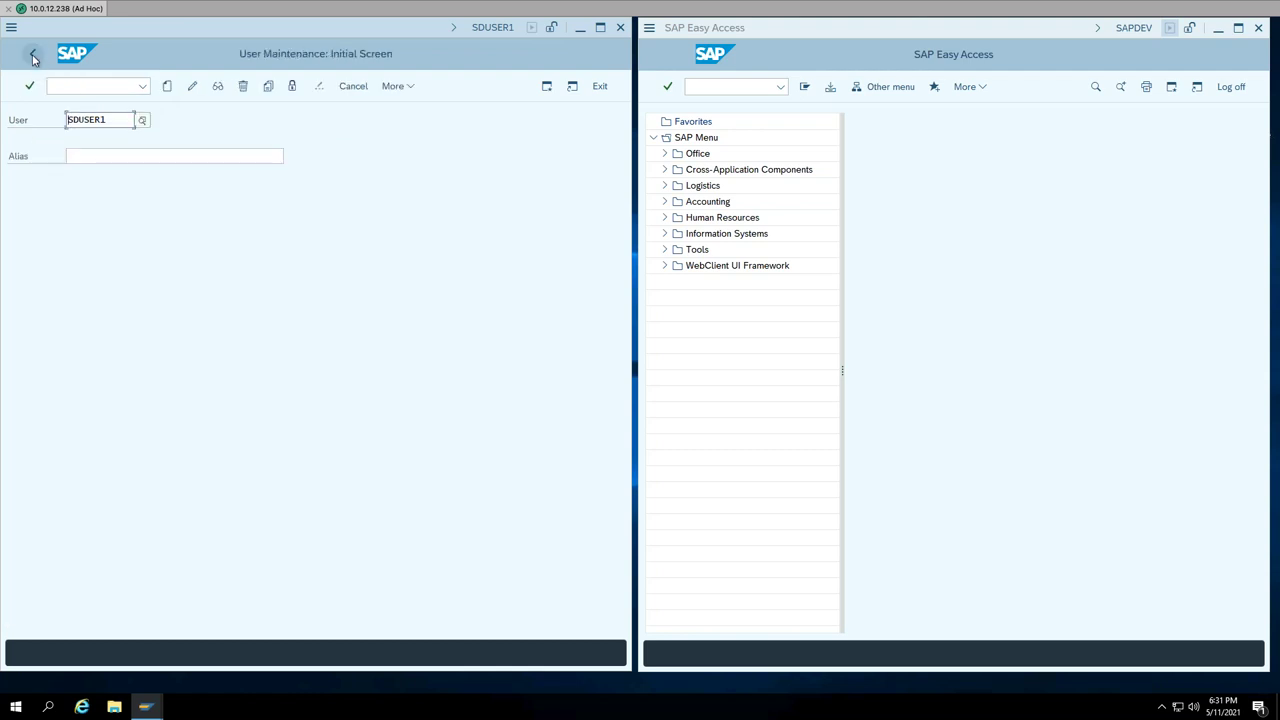
drag(108, 120, 41, 117)
text(SAPDEV)
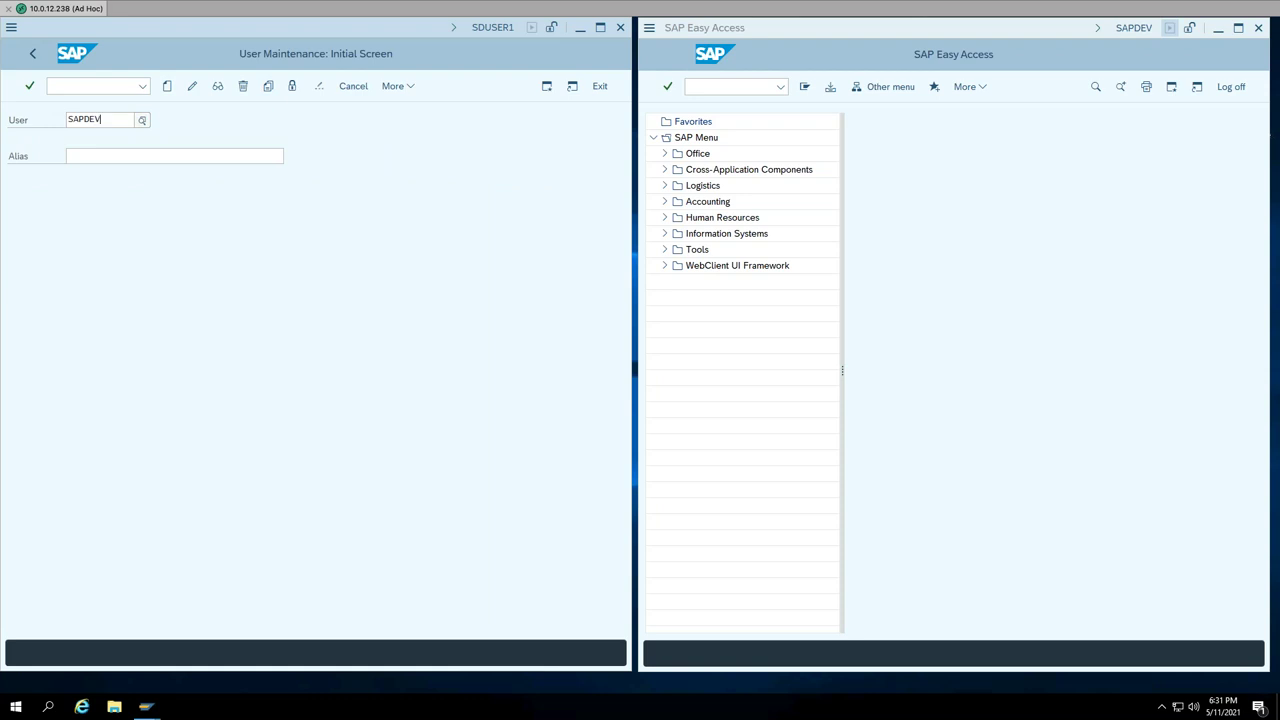
click(128, 212)
click(219, 86)
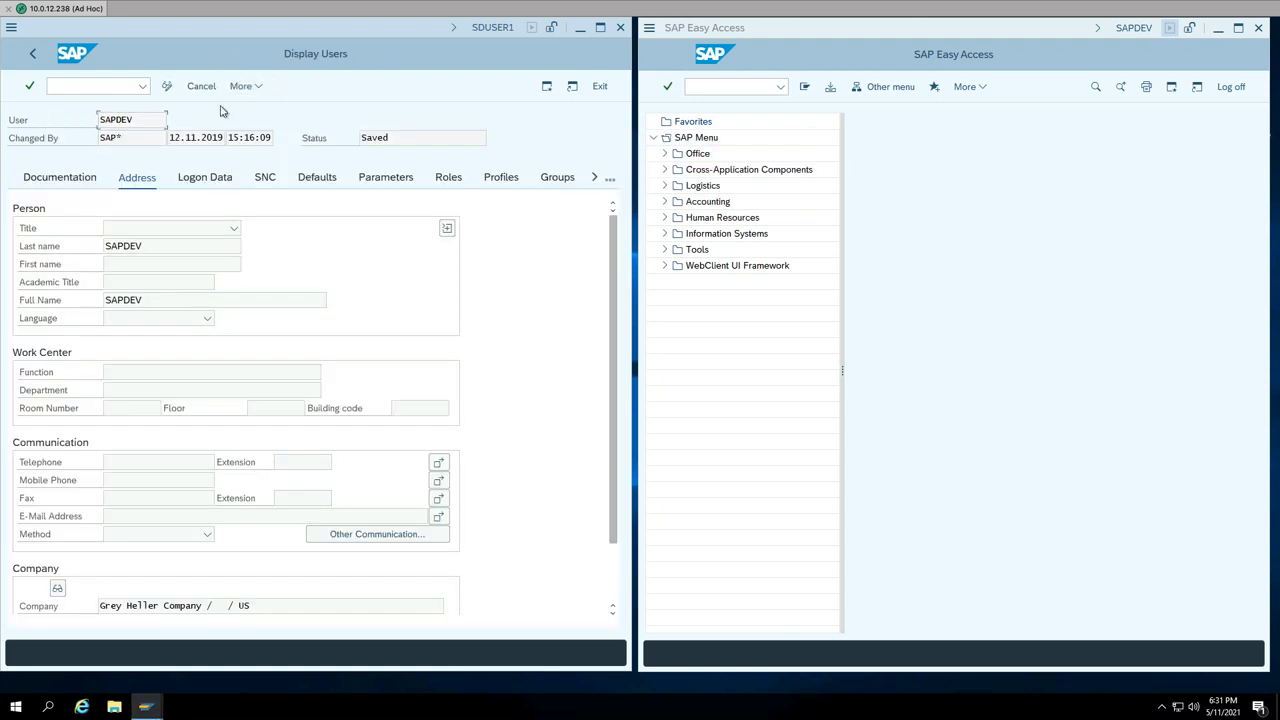
click(502, 178)
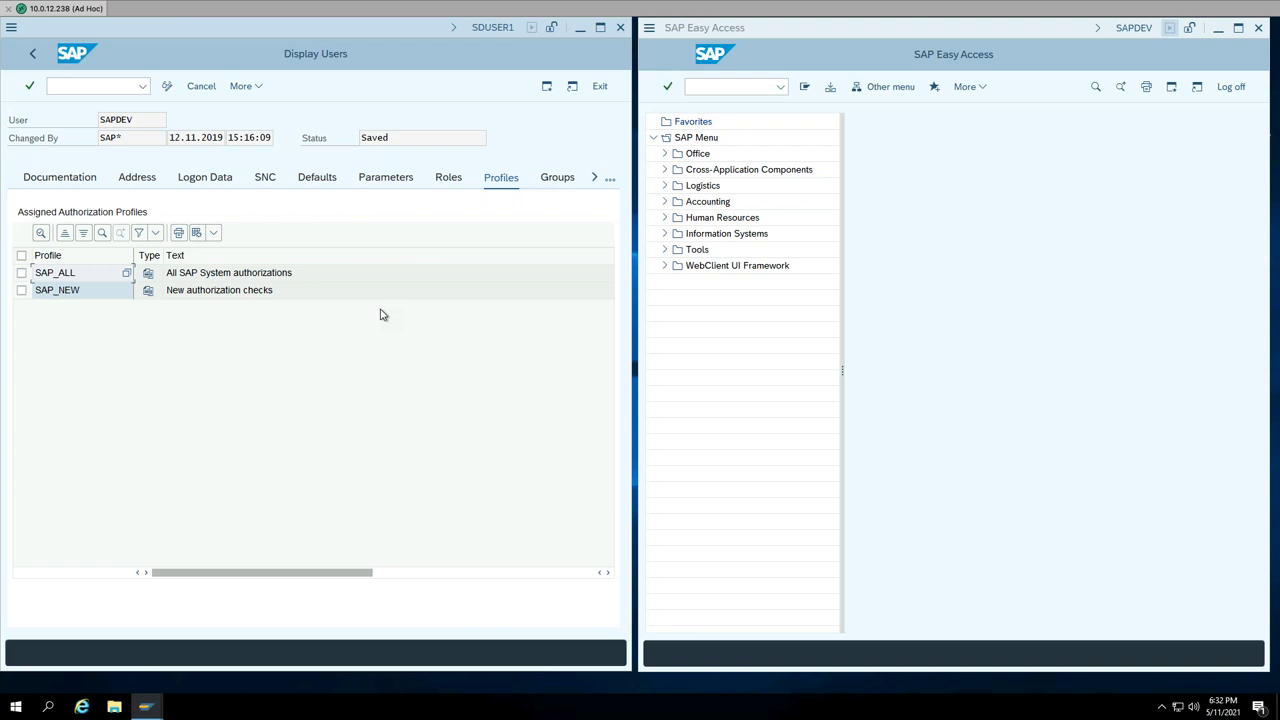
Step: Maximize the SAPDEV session and load table EKKO in transaction SE16N
click(1238, 28)
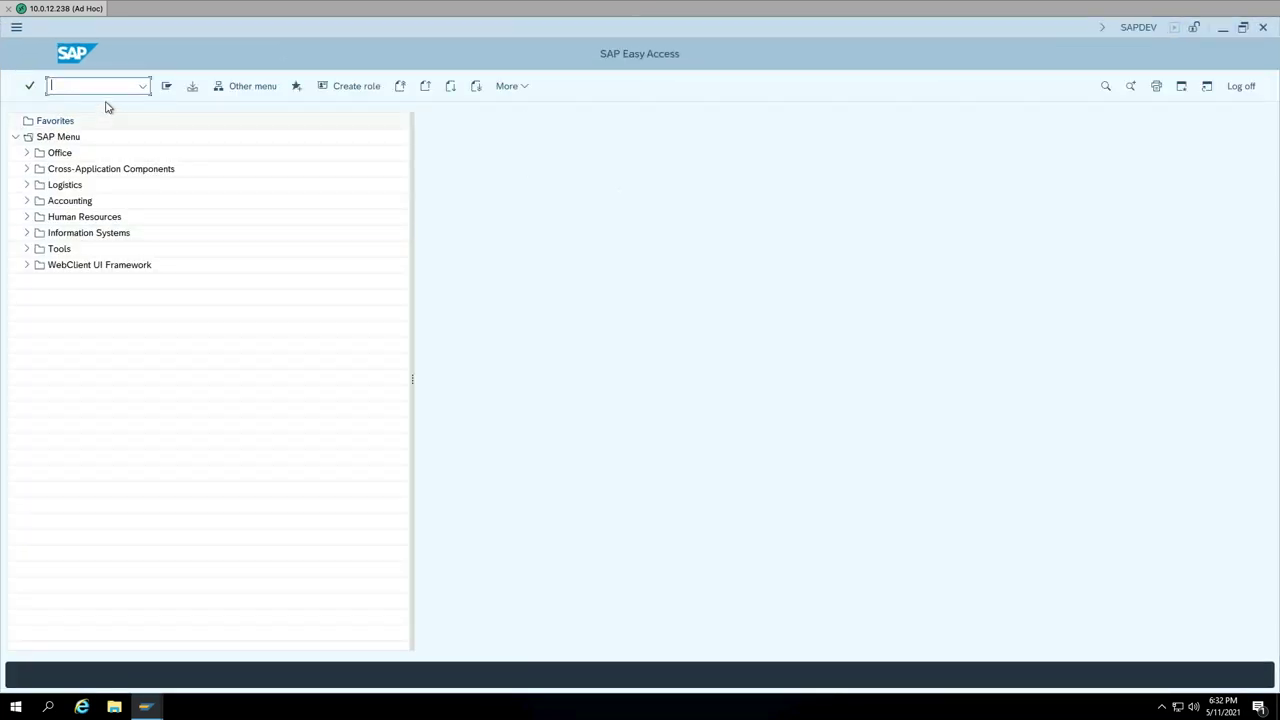
text(/NSE16N)
key(Return)
drag(180, 113, 85, 113)
key(BackSpace)
text(EKKO)
key(Return)
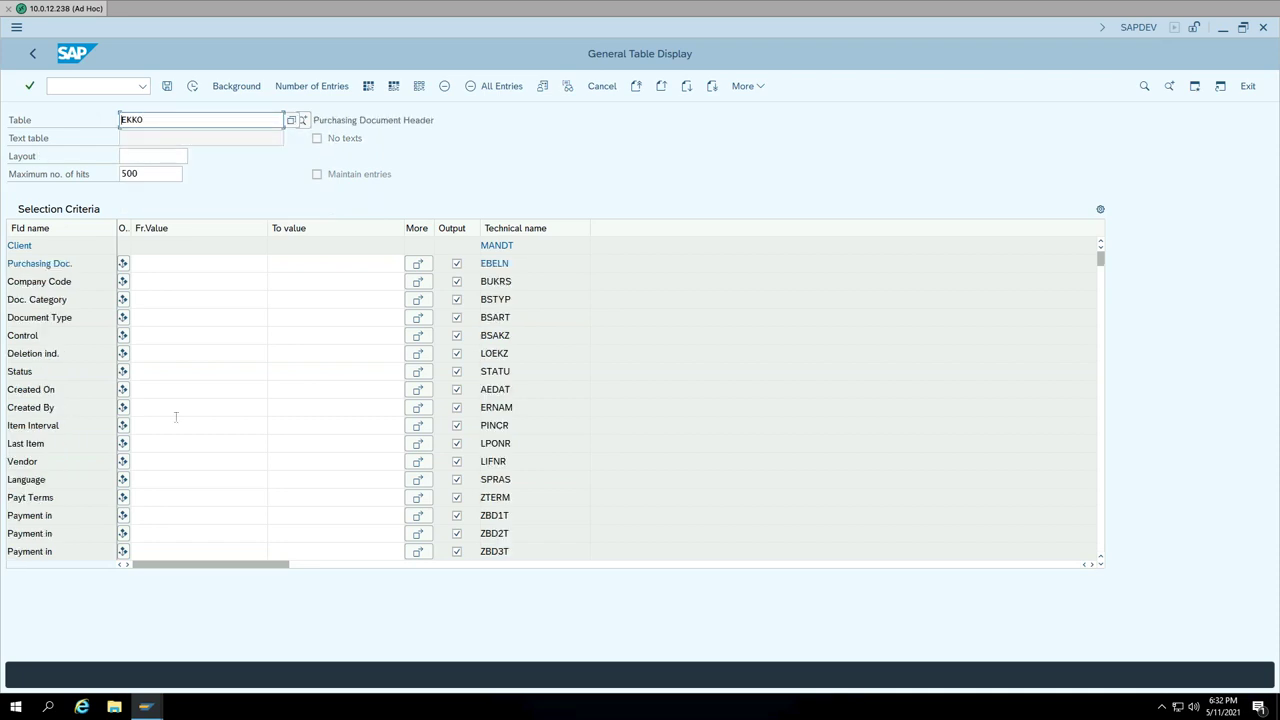
Step: Filter the EKKO entries by Created By sapdev and run the selection
click(166, 401)
text(SA)
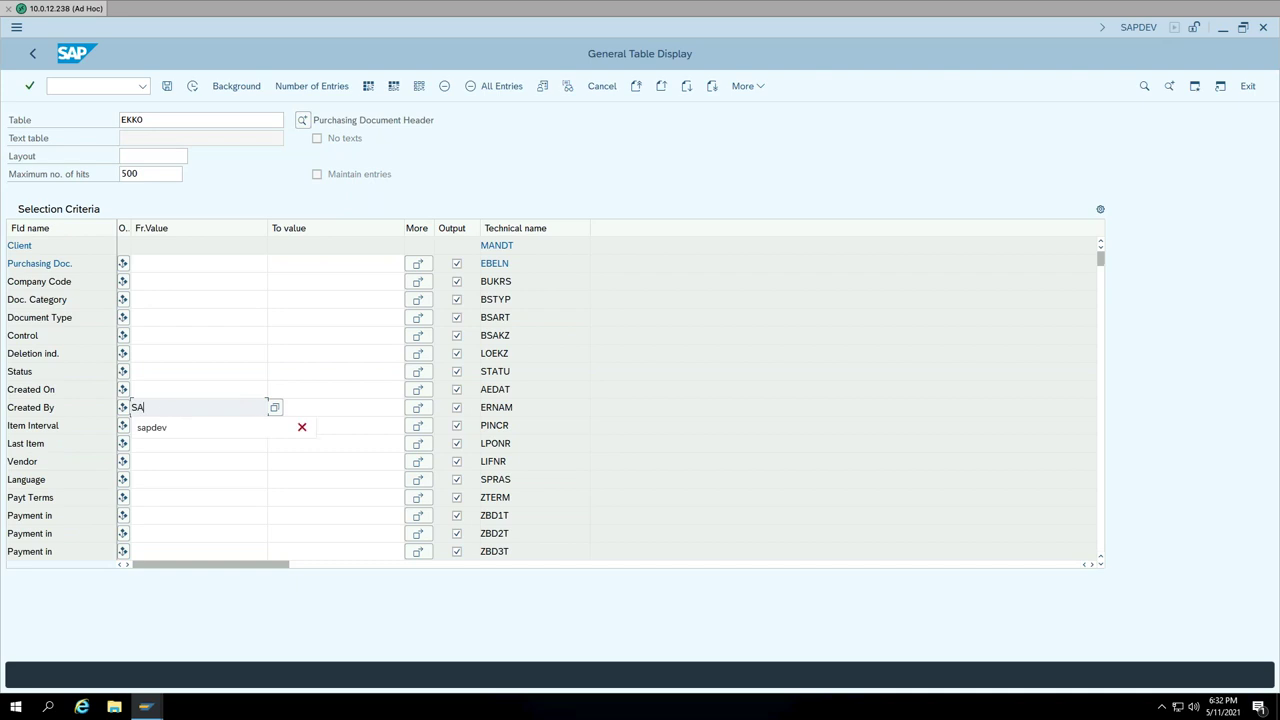
click(157, 428)
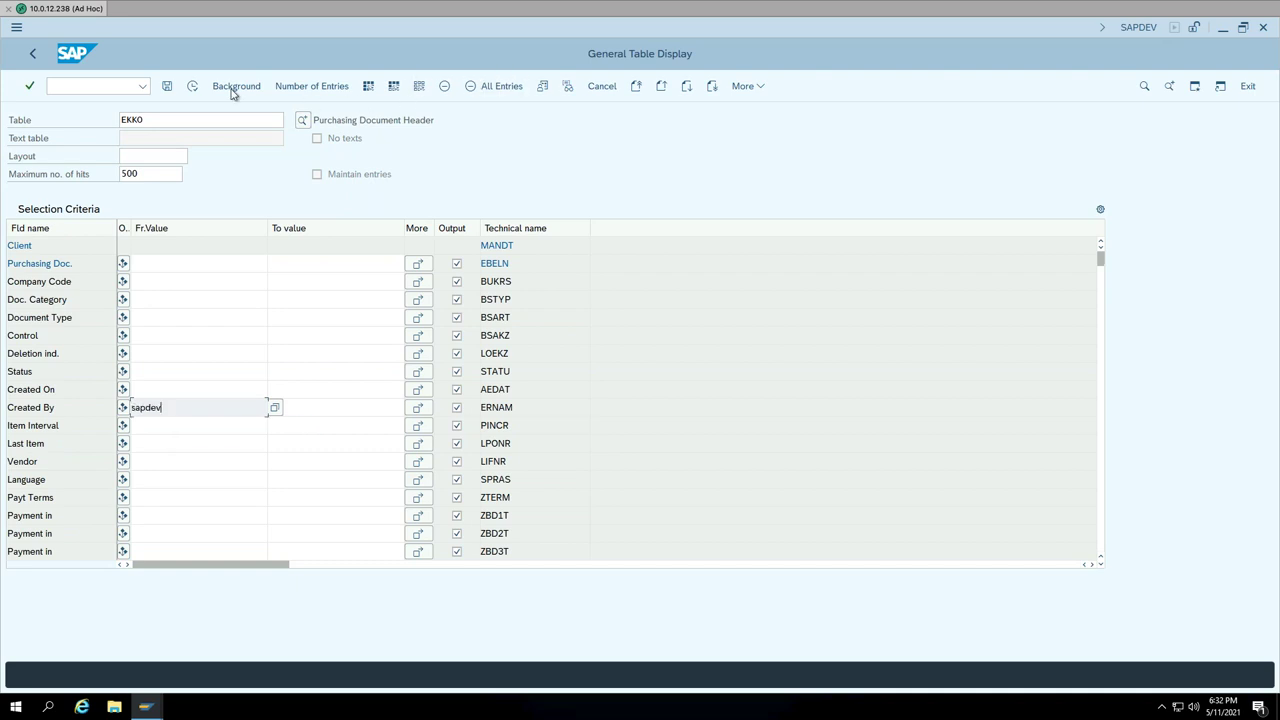
click(193, 87)
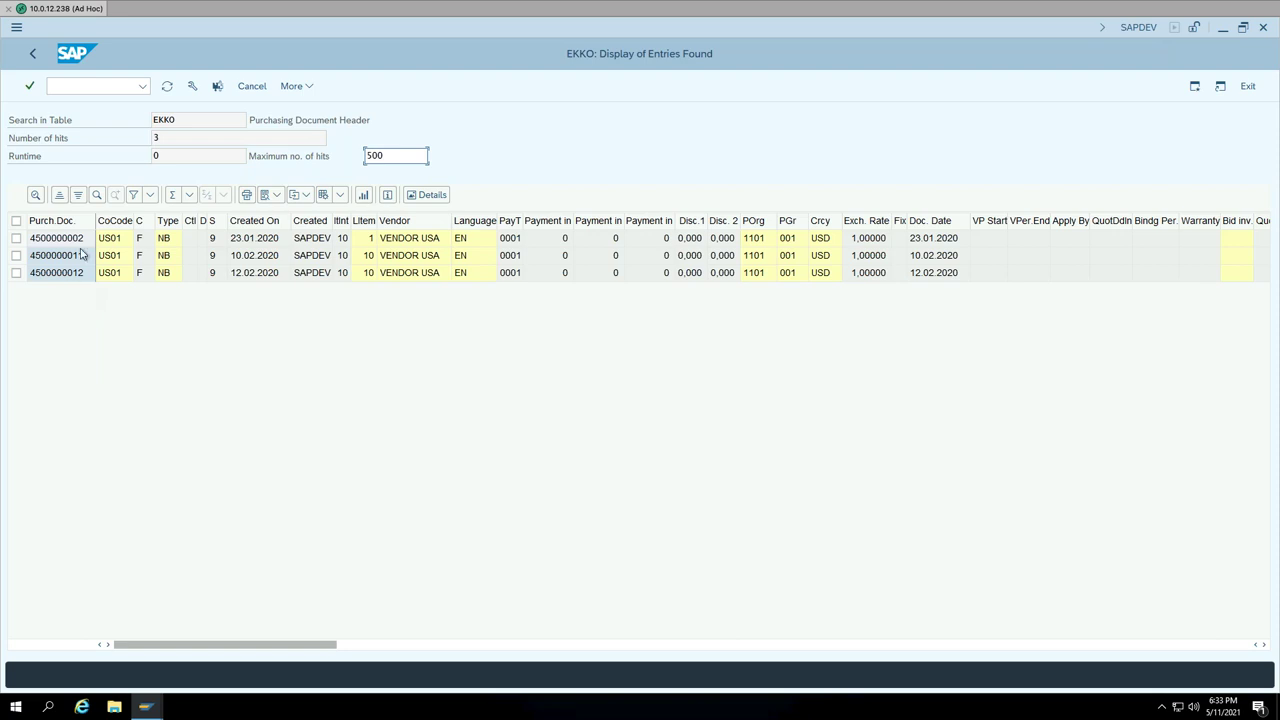
Step: Try to release the purchase order opened by ME29N with the Supervisor release code, save it, and close the messages
click(70, 87)
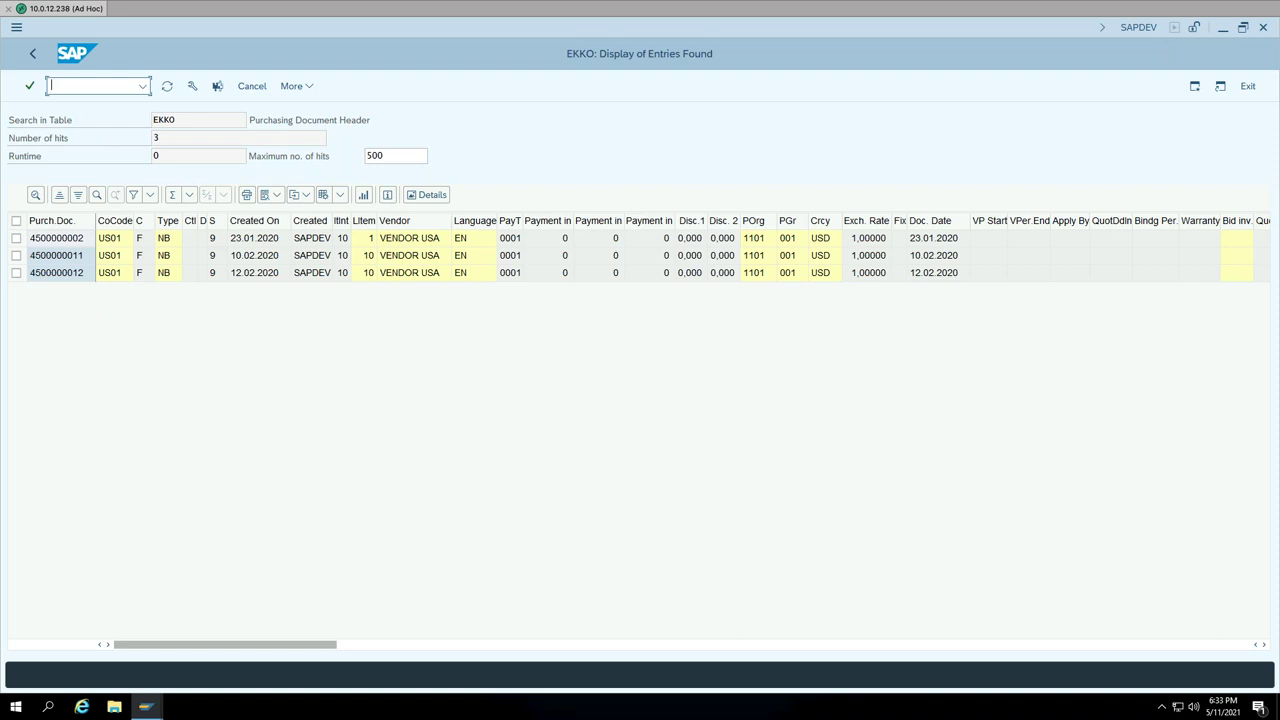
text(/NME29N)
key(Return)
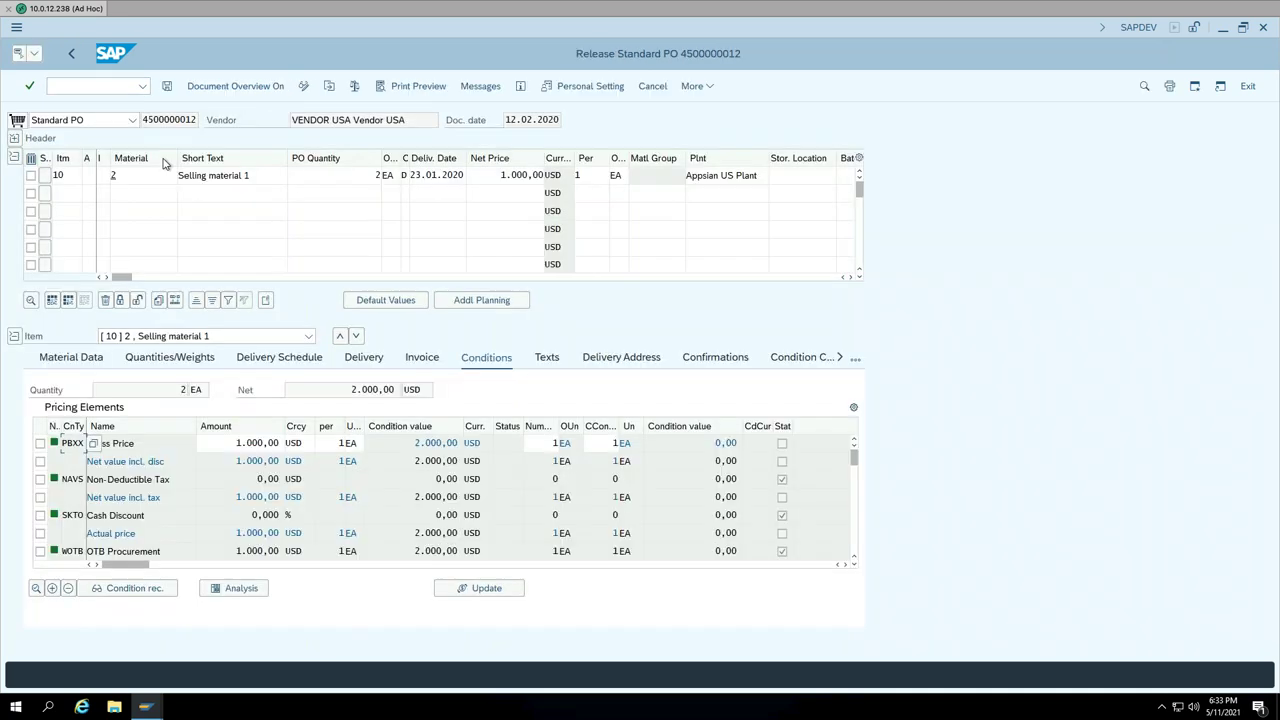
click(14, 139)
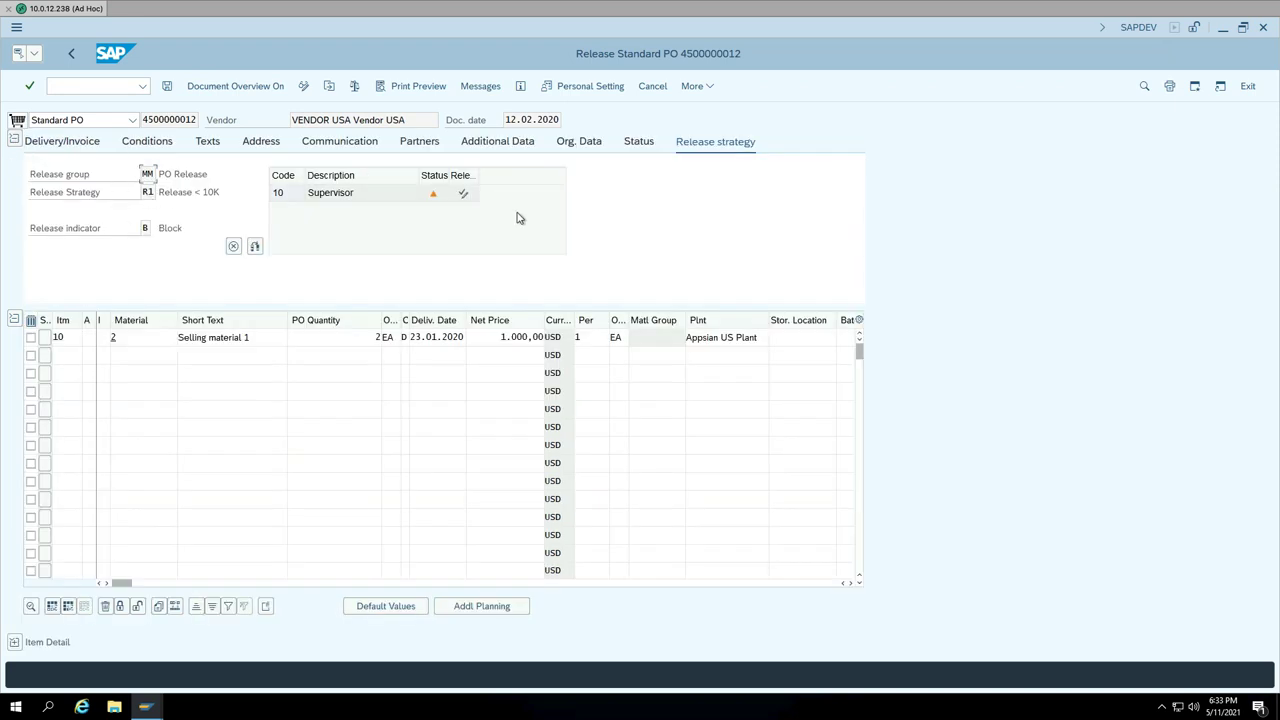
click(464, 195)
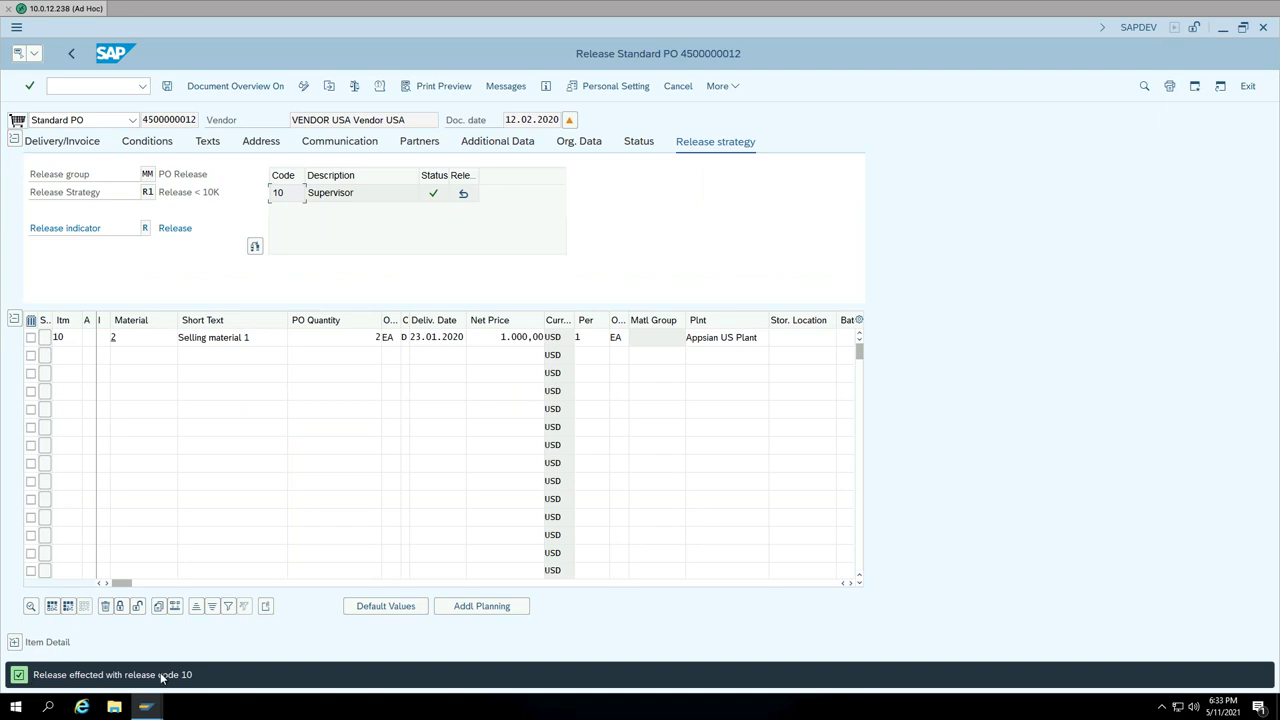
click(167, 86)
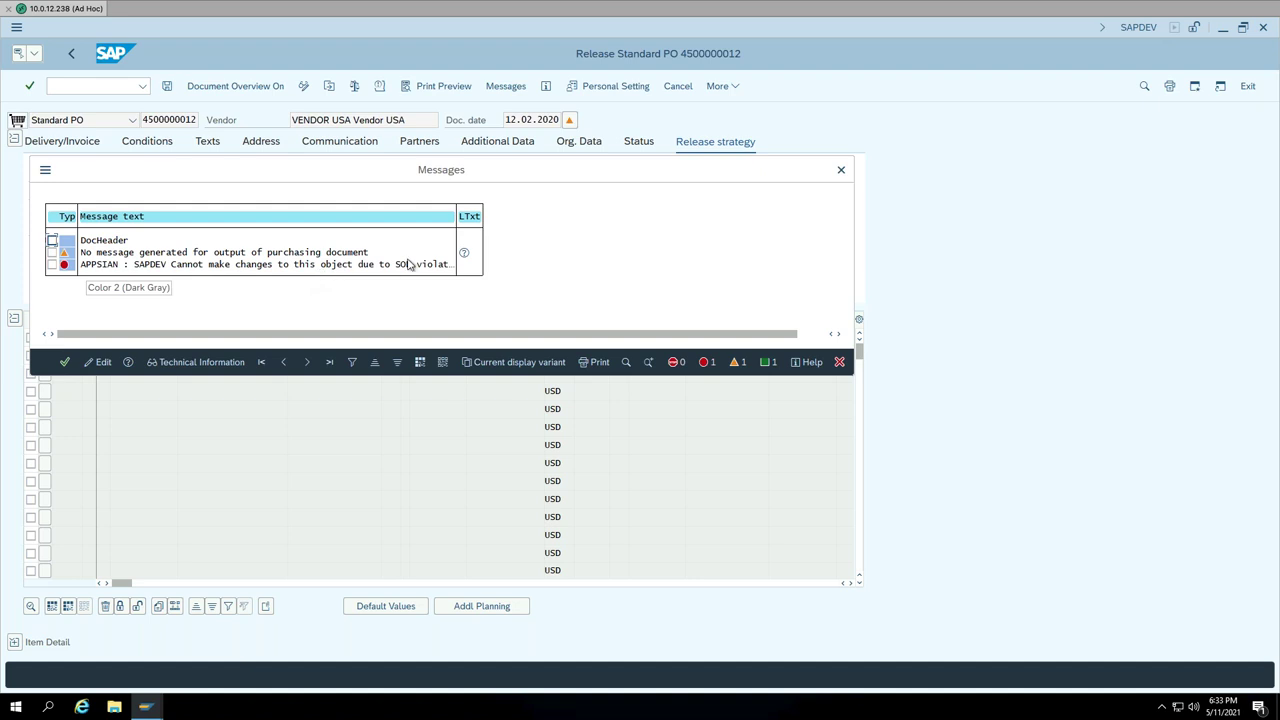
click(842, 171)
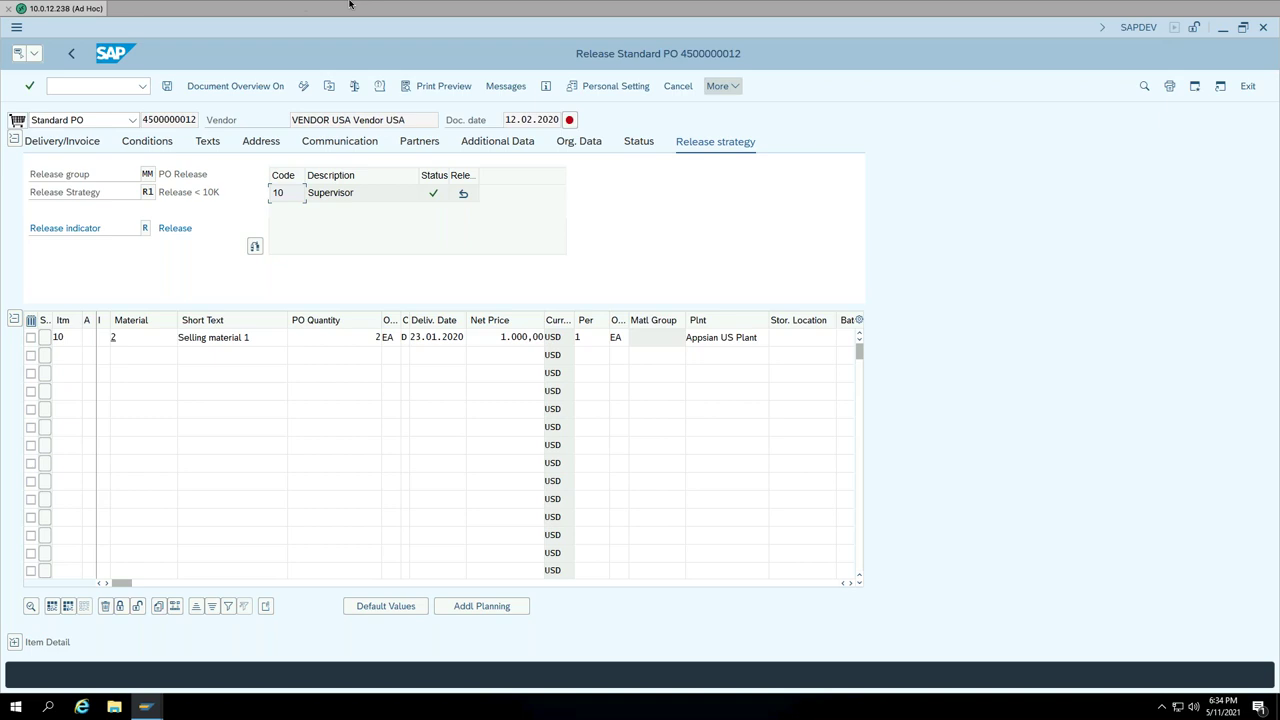
Step: Restart ME29N and open the other purchase order whose number ends in 05
click(97, 86)
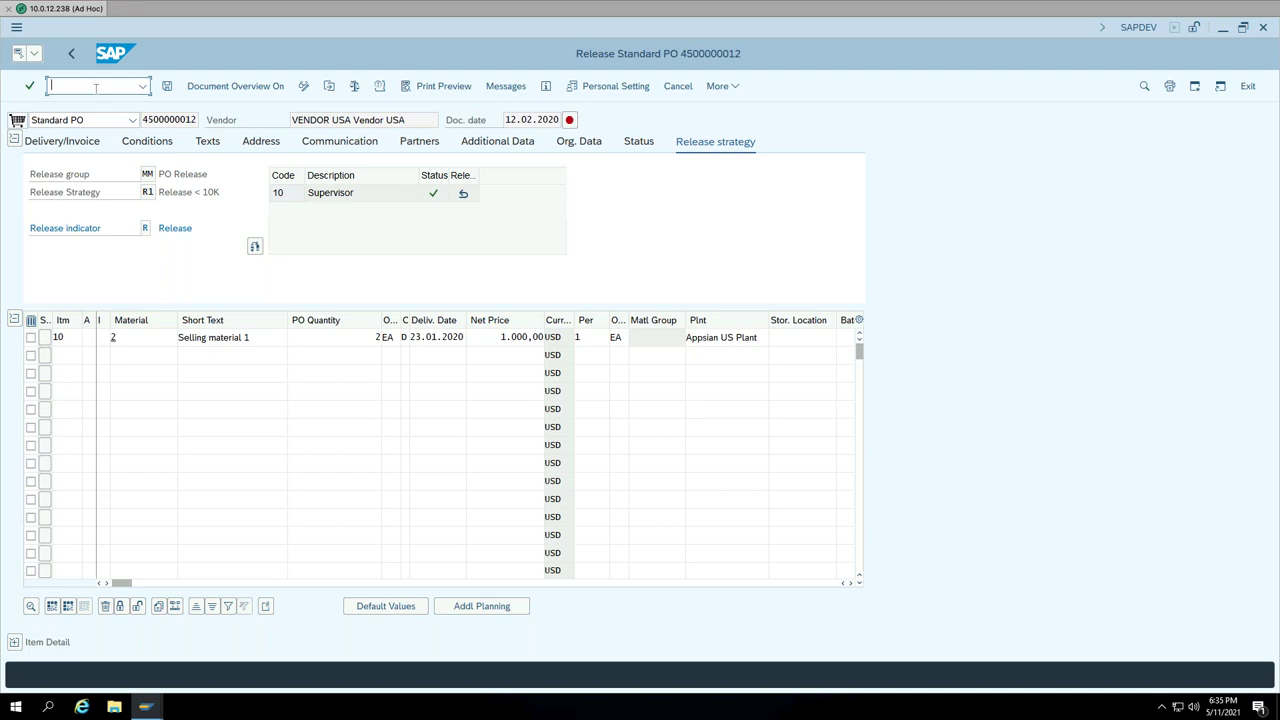
text(/NME29N)
key(Return)
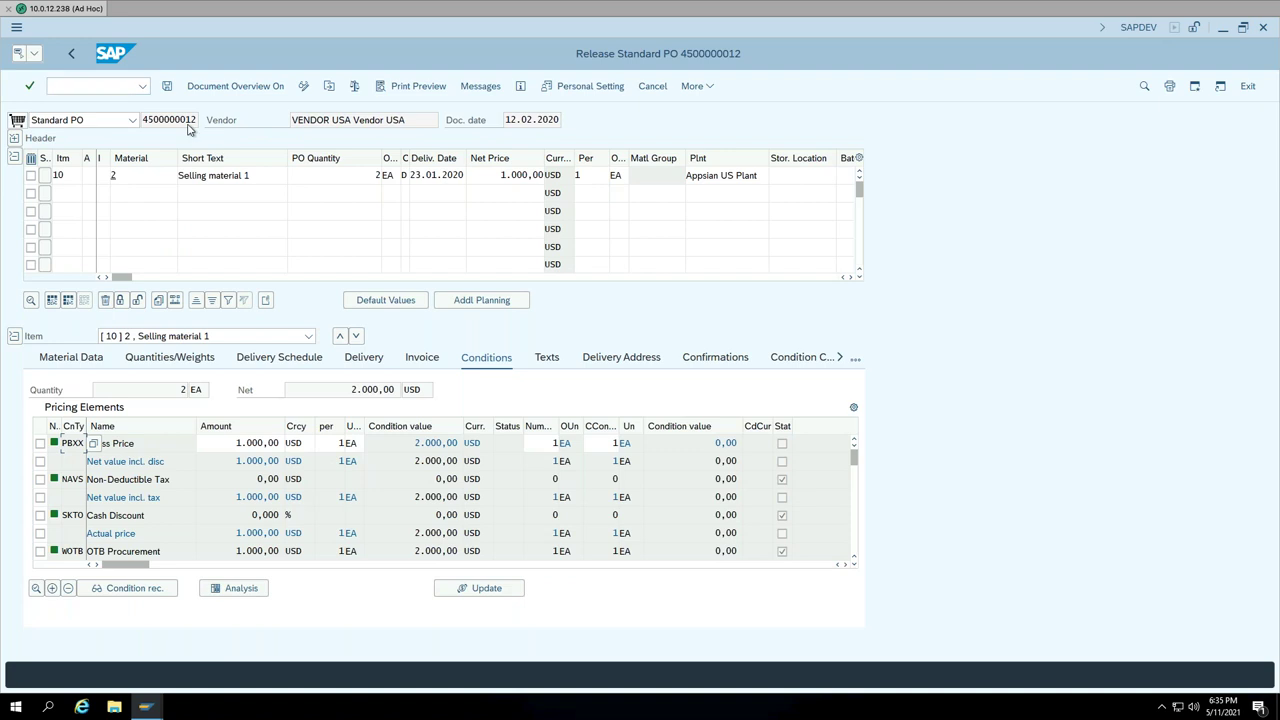
click(328, 86)
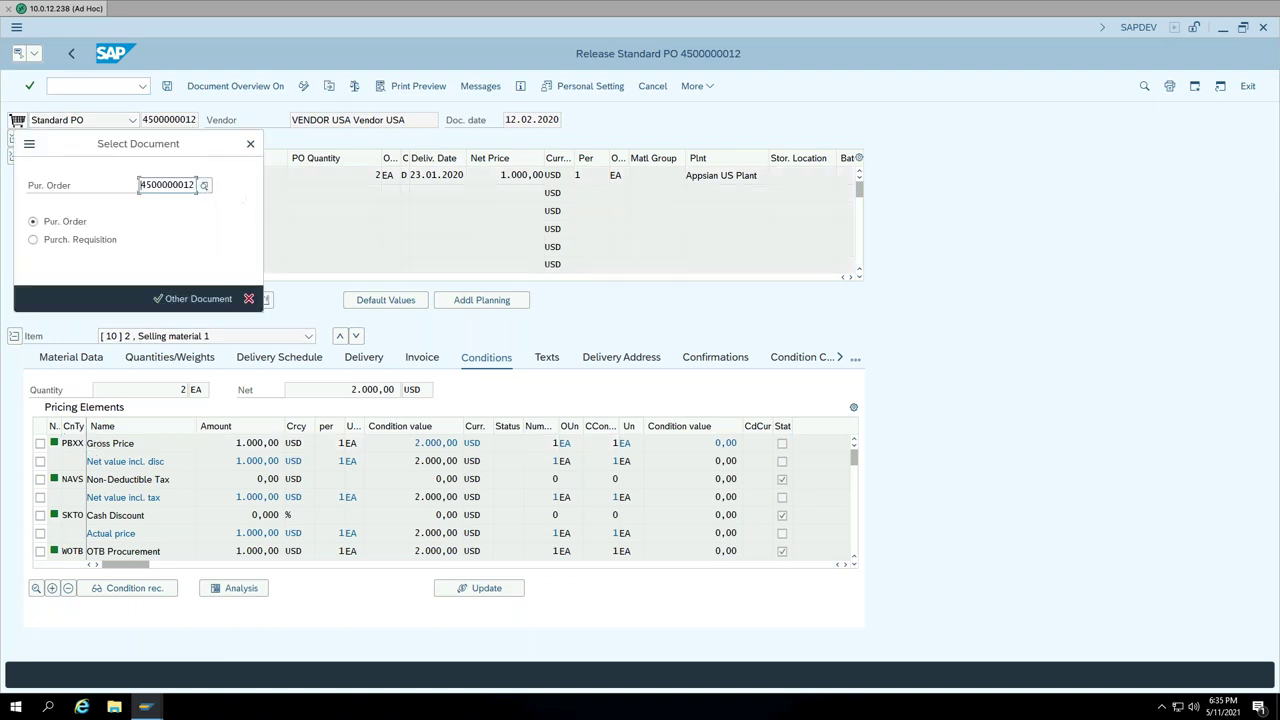
key(BackSpace)
key(BackSpace)
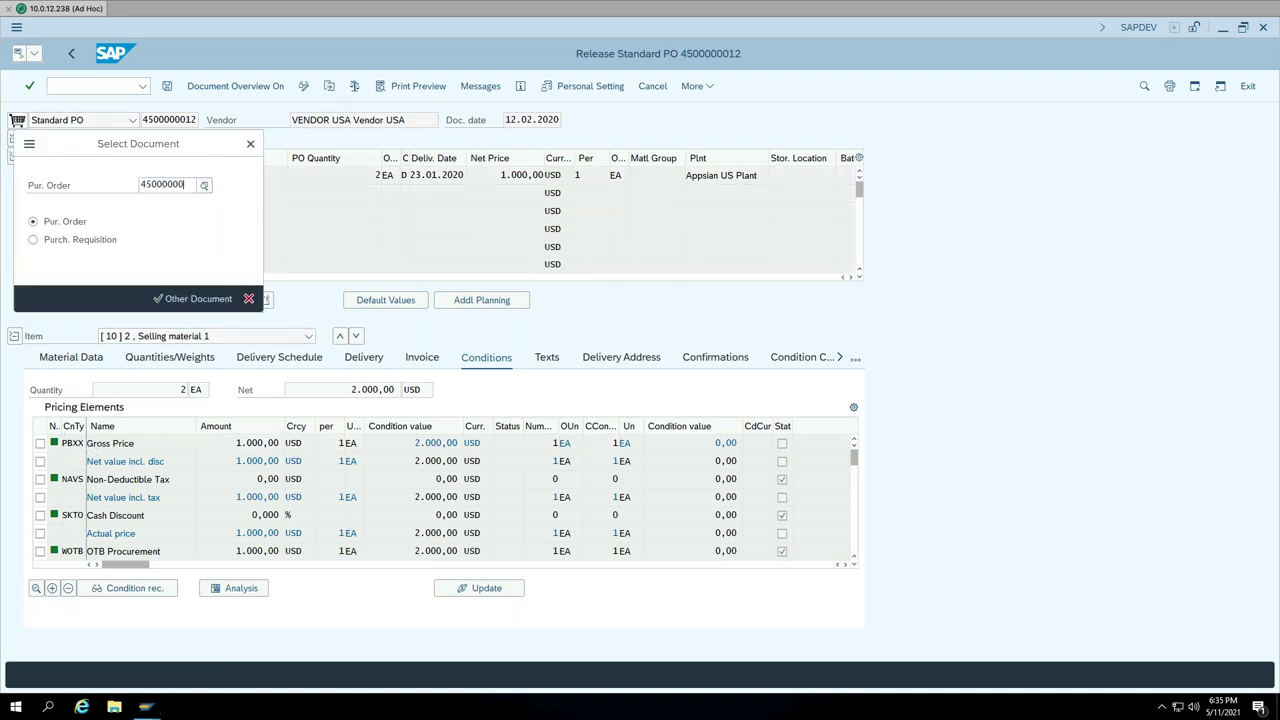
text(05)
key(Return)
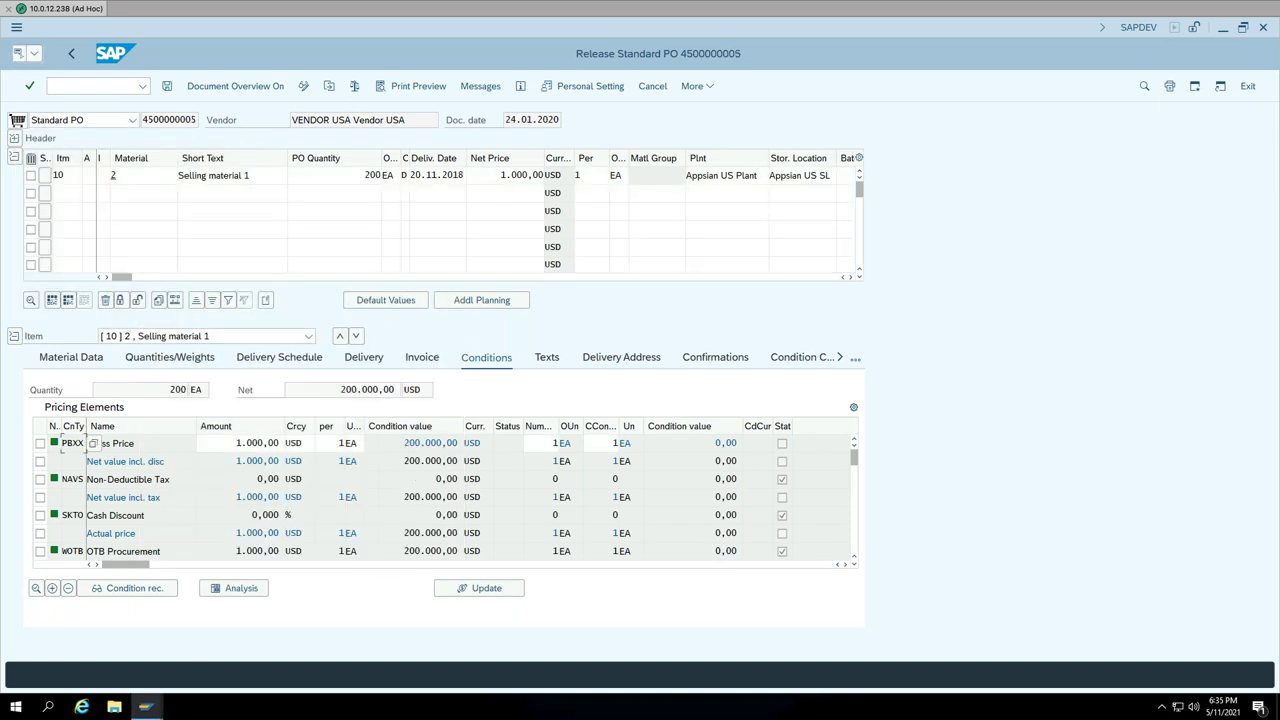
Step: Expand the order header, release the purchase order with the Supervisor code 10, and save the change
click(15, 139)
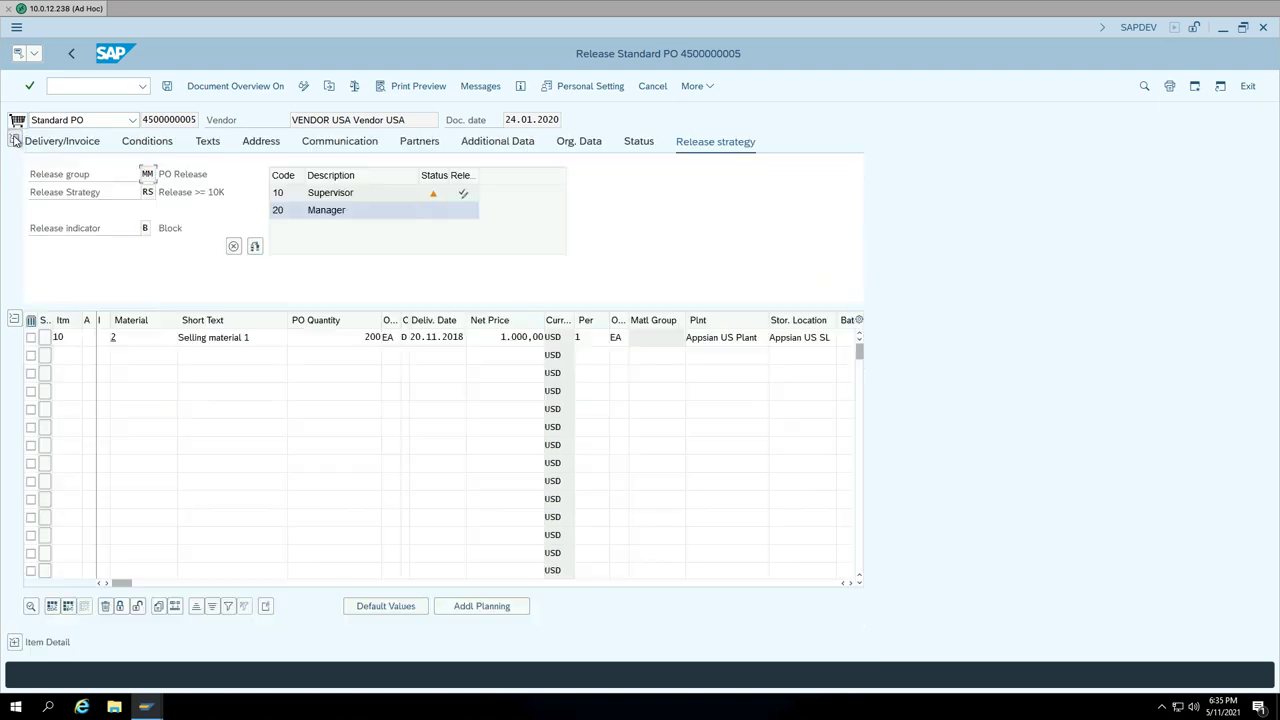
click(464, 196)
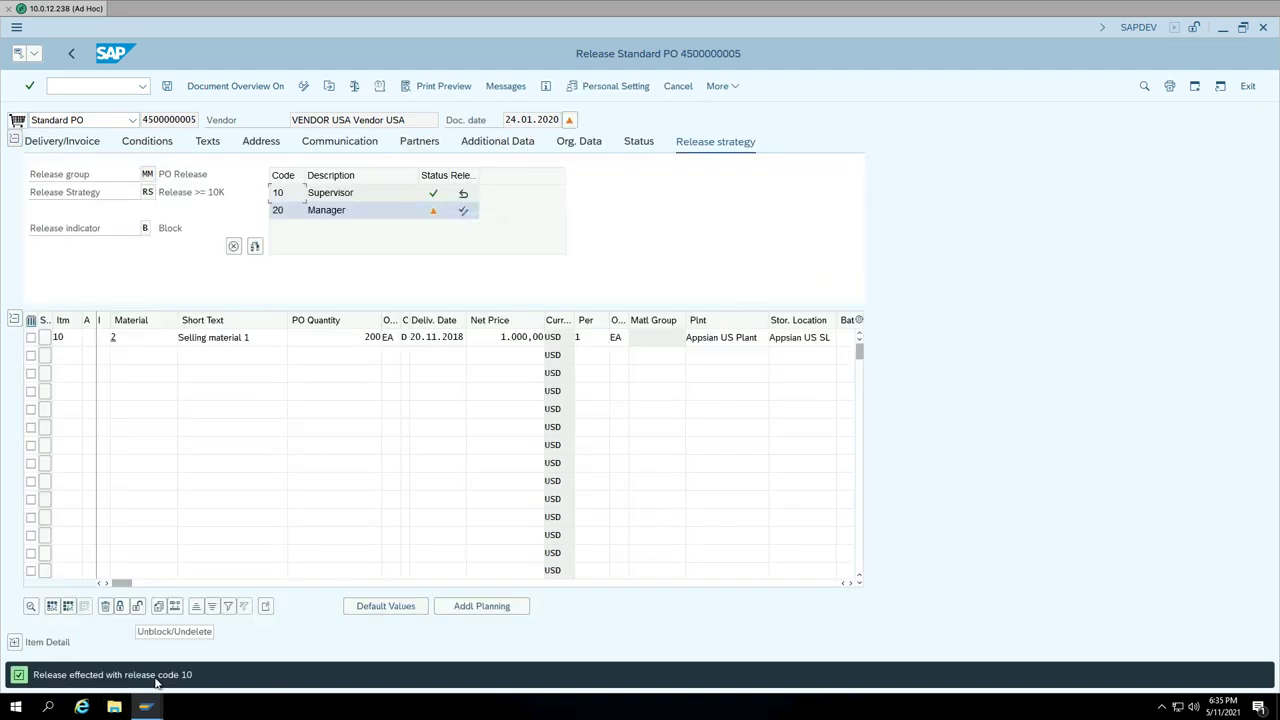
click(168, 87)
click(205, 338)
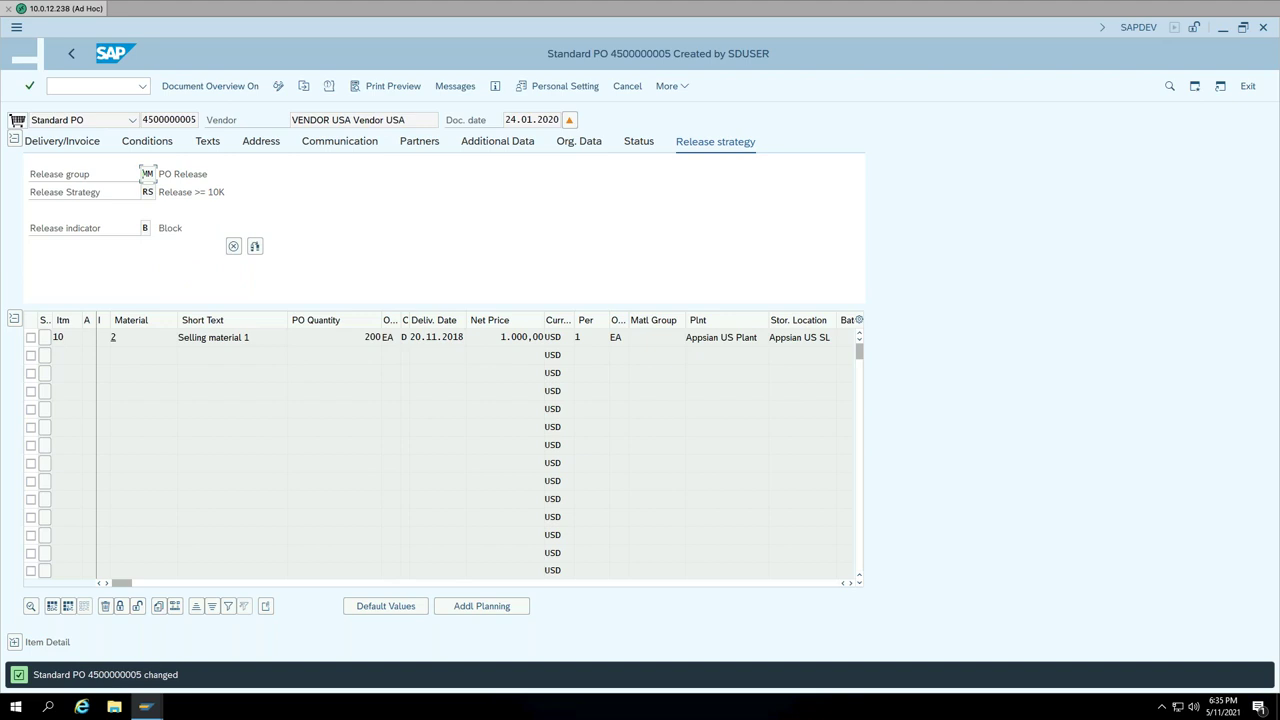
mouse_move(436, 201)
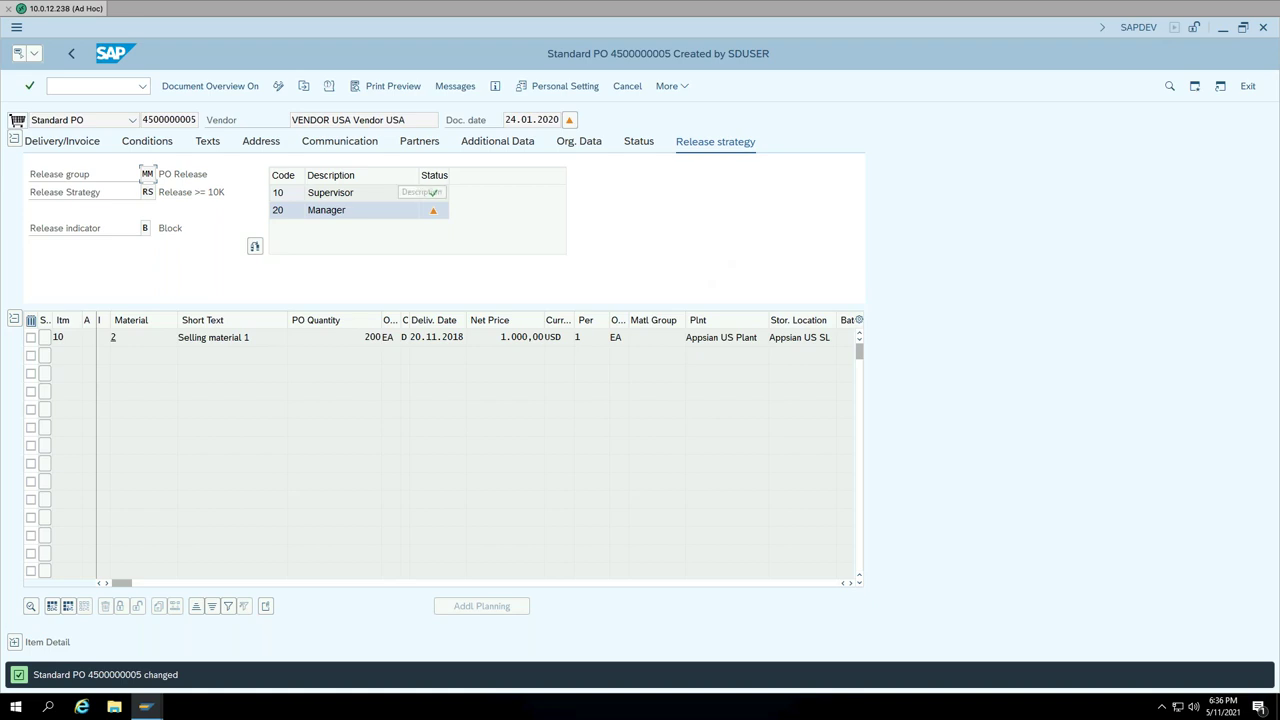
Step: In MIGO, try to load the purchase order whose number ends in 12 for a goods receipt
click(100, 86)
text(/NMIGO)
key(Return)
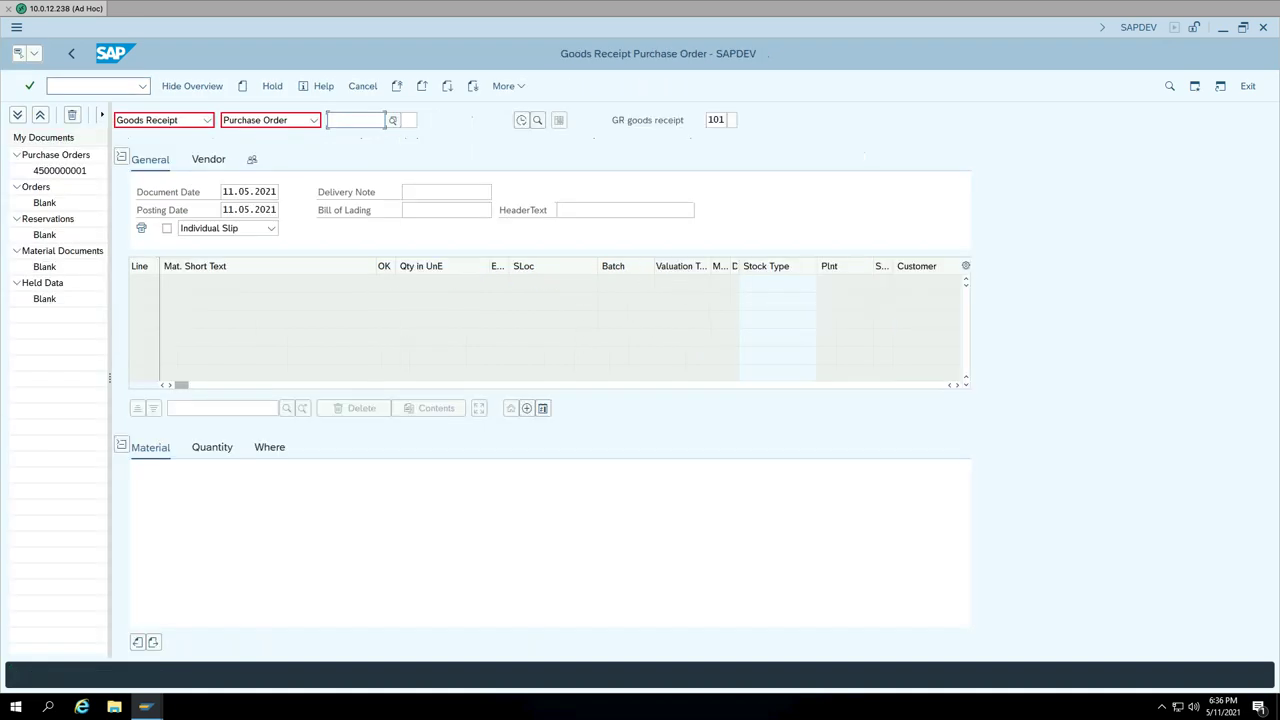
click(353, 124)
click(360, 146)
key(Return)
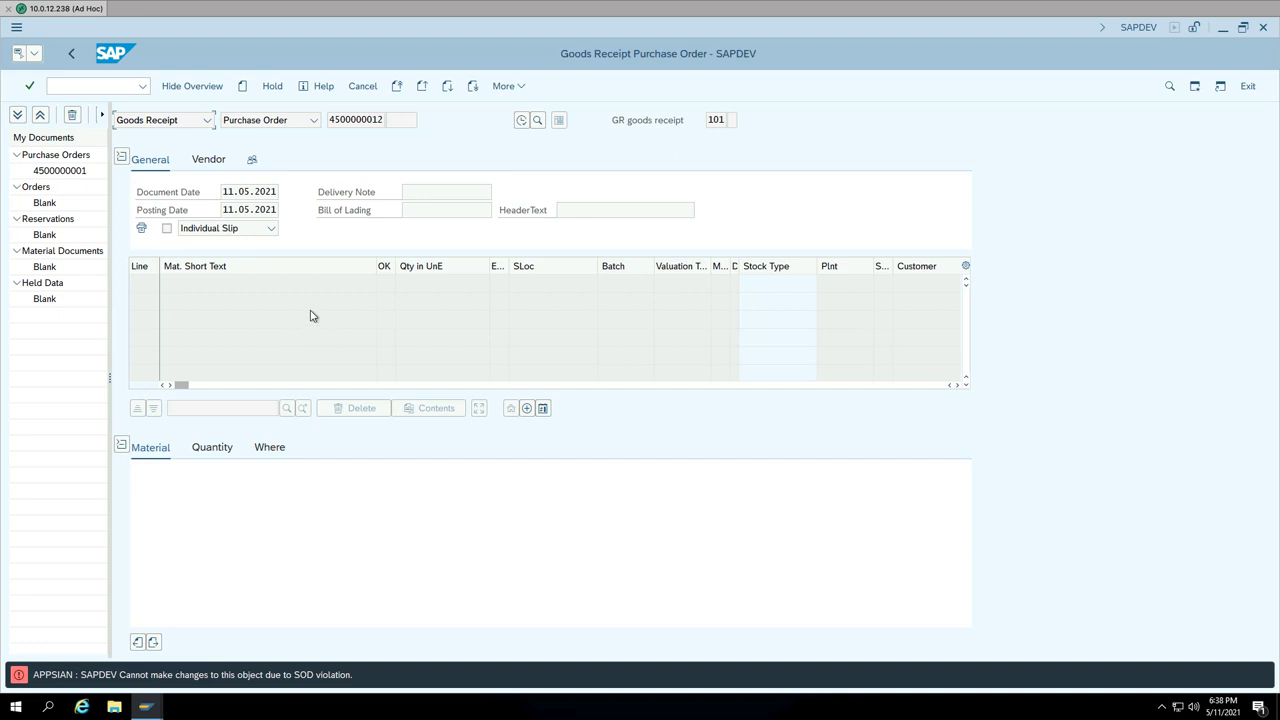
Step: Display table EKKO in the ABAP Dictionary (SE11) and open the selection screen for its contents
click(64, 90)
text(/NSE11)
key(Return)
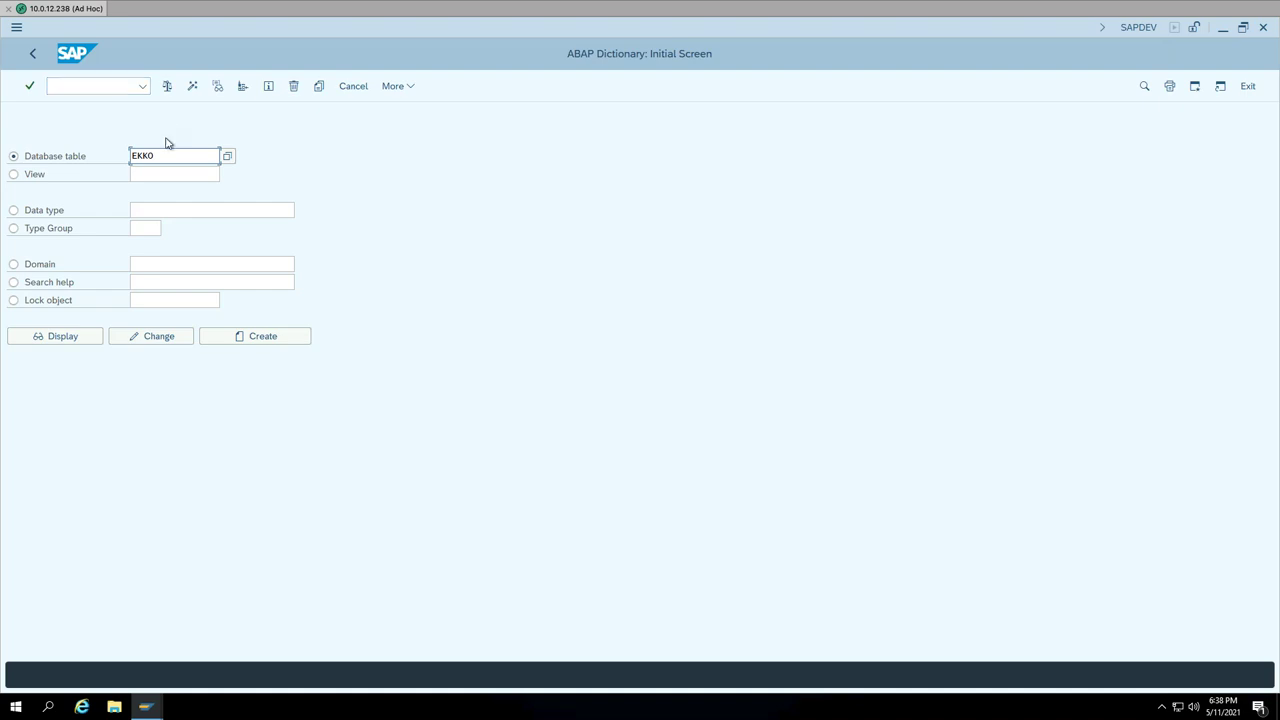
click(74, 341)
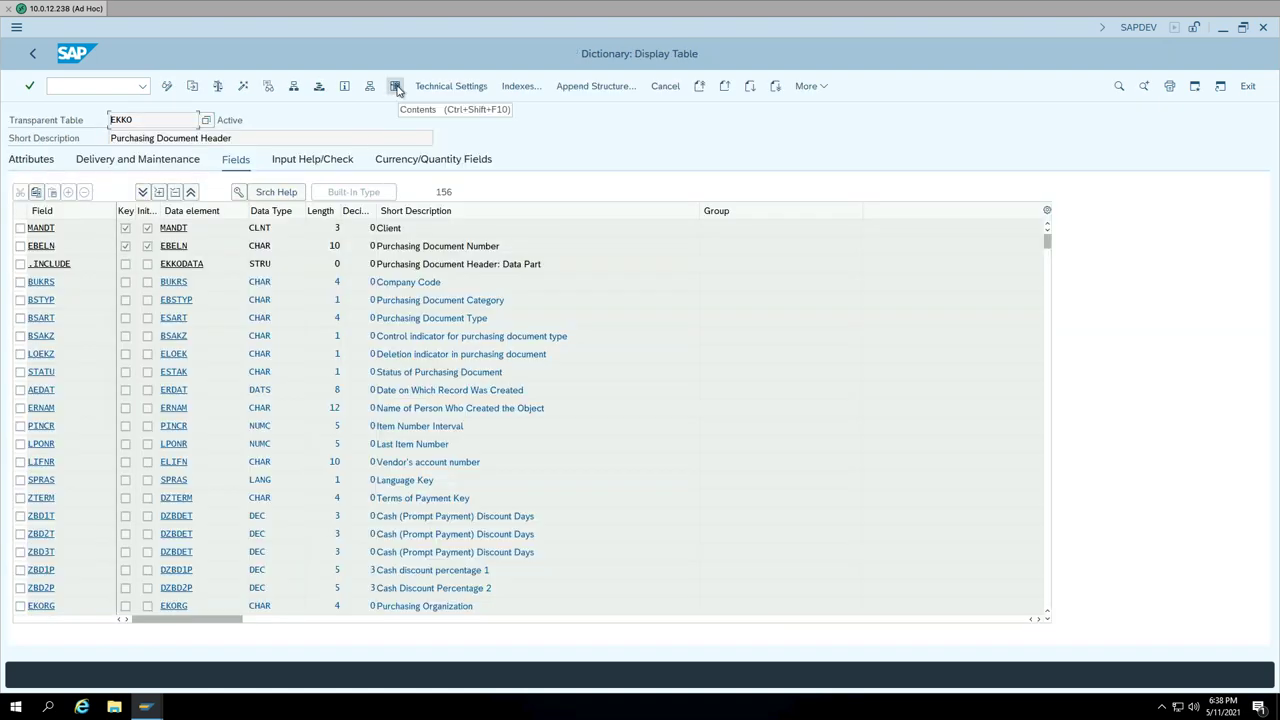
click(396, 88)
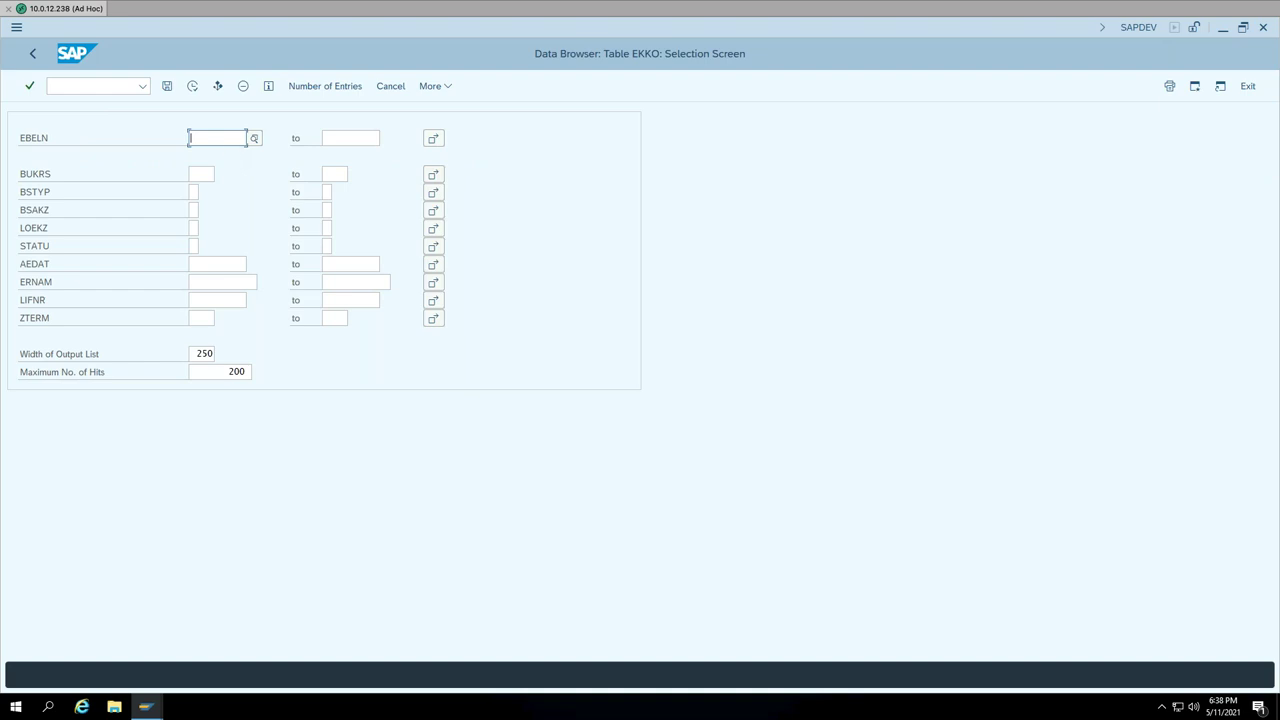
Step: Set the EBELN selection range from the document number ending in 00 to the one ending in 20
click(226, 142)
click(221, 178)
click(350, 138)
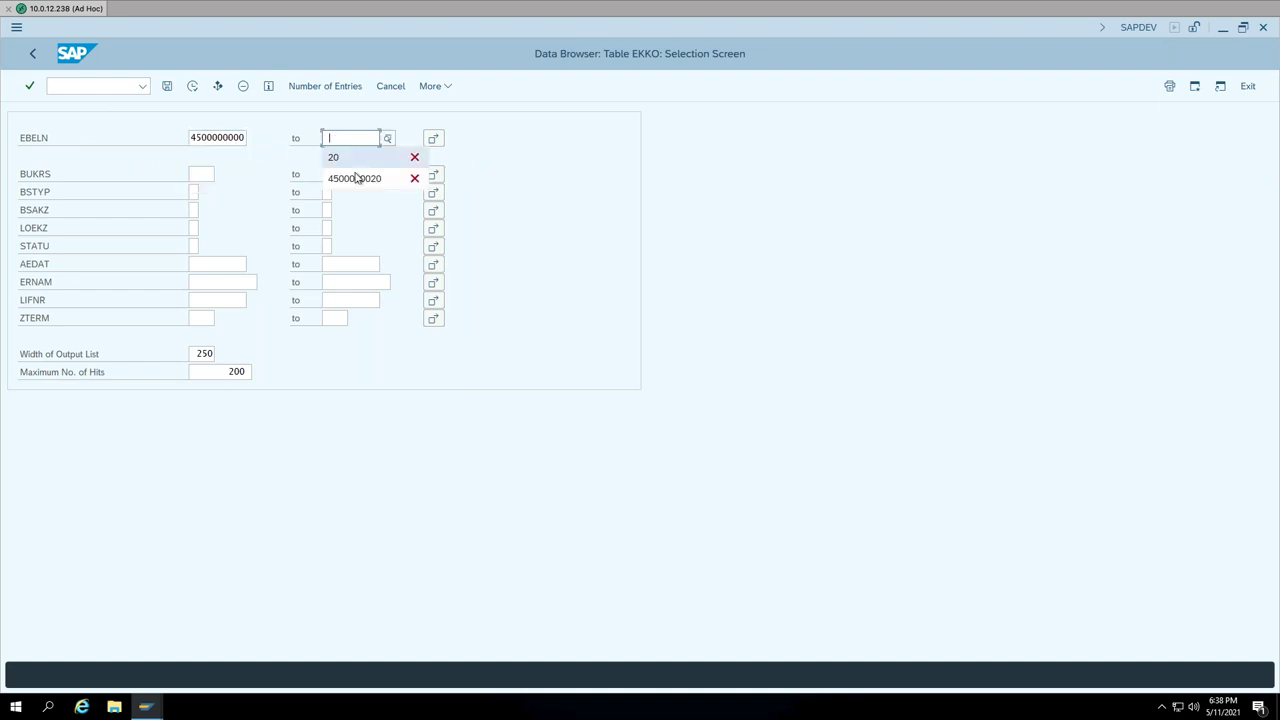
click(356, 179)
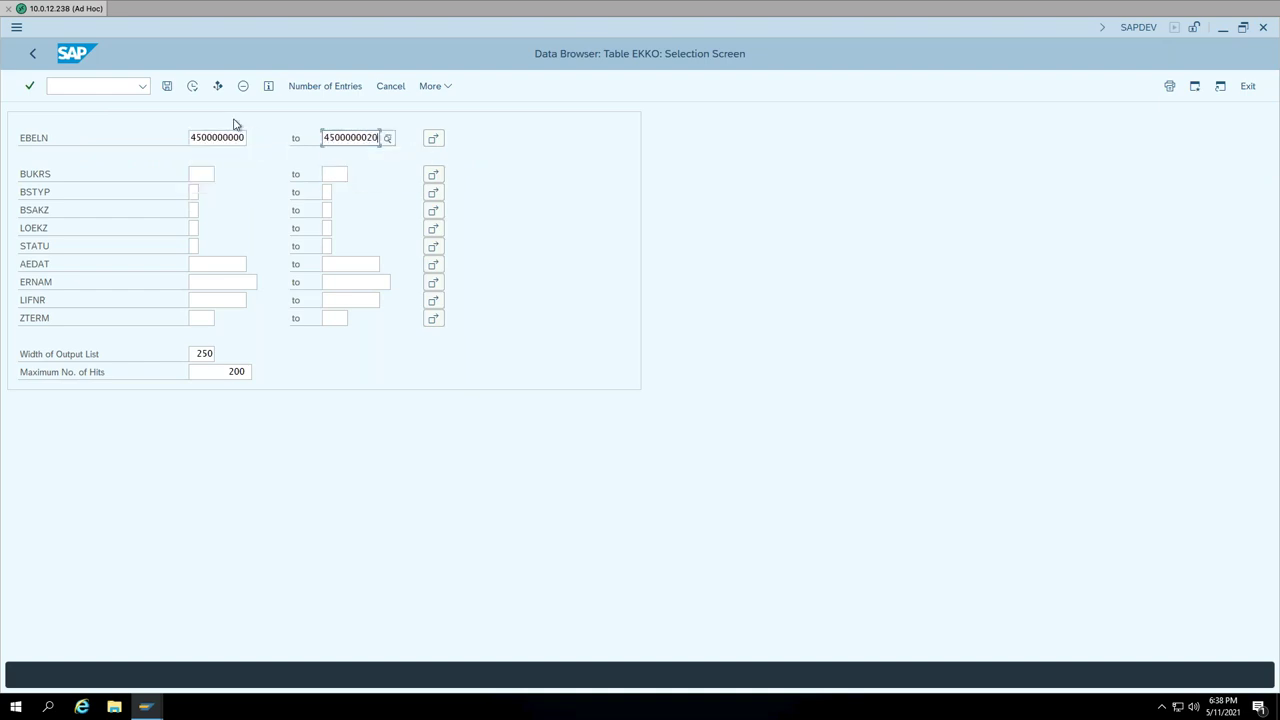
Step: List the EKKO entries for the chosen EBELN range and try to download them to a local file
click(193, 87)
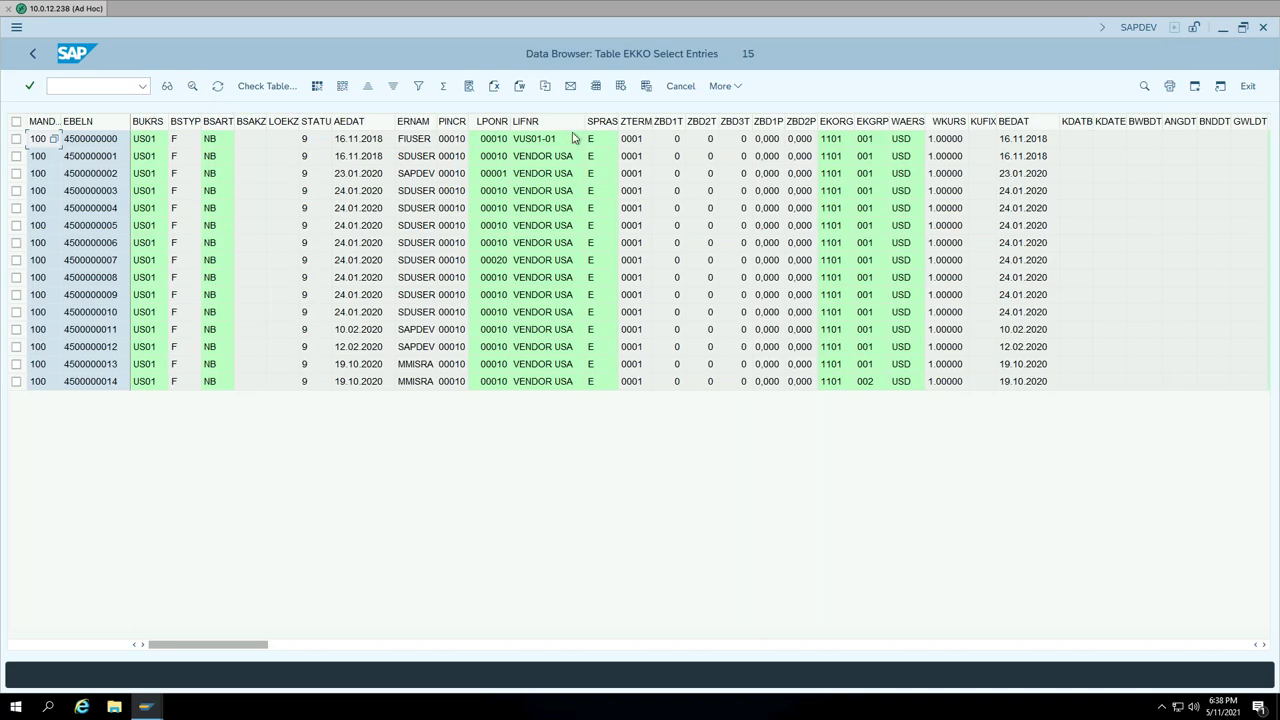
click(544, 87)
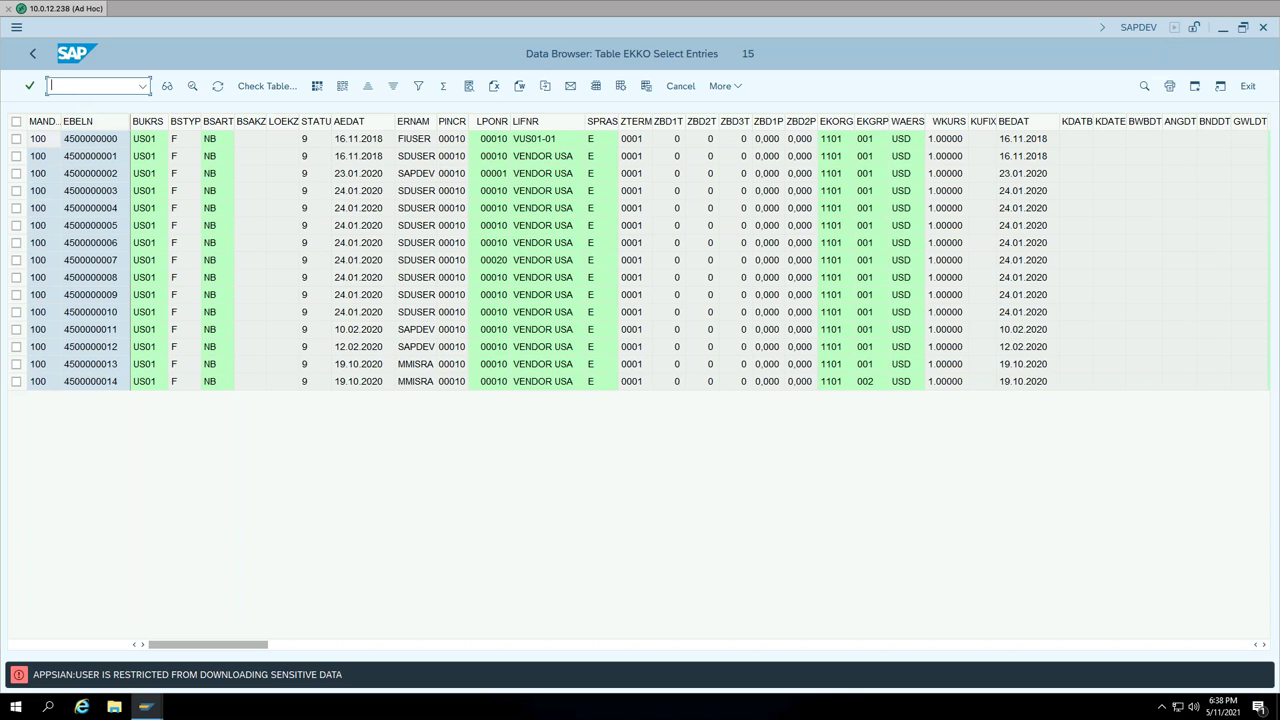
Step: Start transaction SE16 and open the selection screen for table MARA
text(/NSE16)
key(Return)
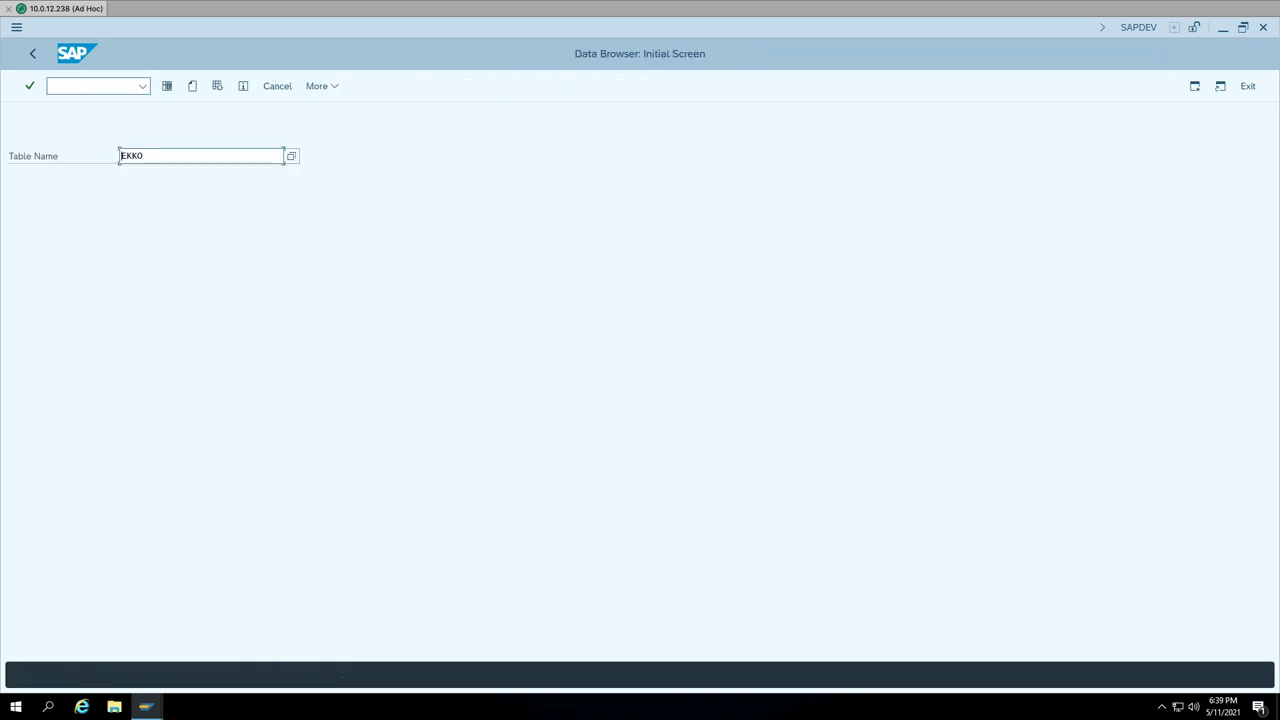
key(shift+Right)
key(shift+Right)
key(shift+Right)
key(shift+Right)
text(MARA)
key(Return)
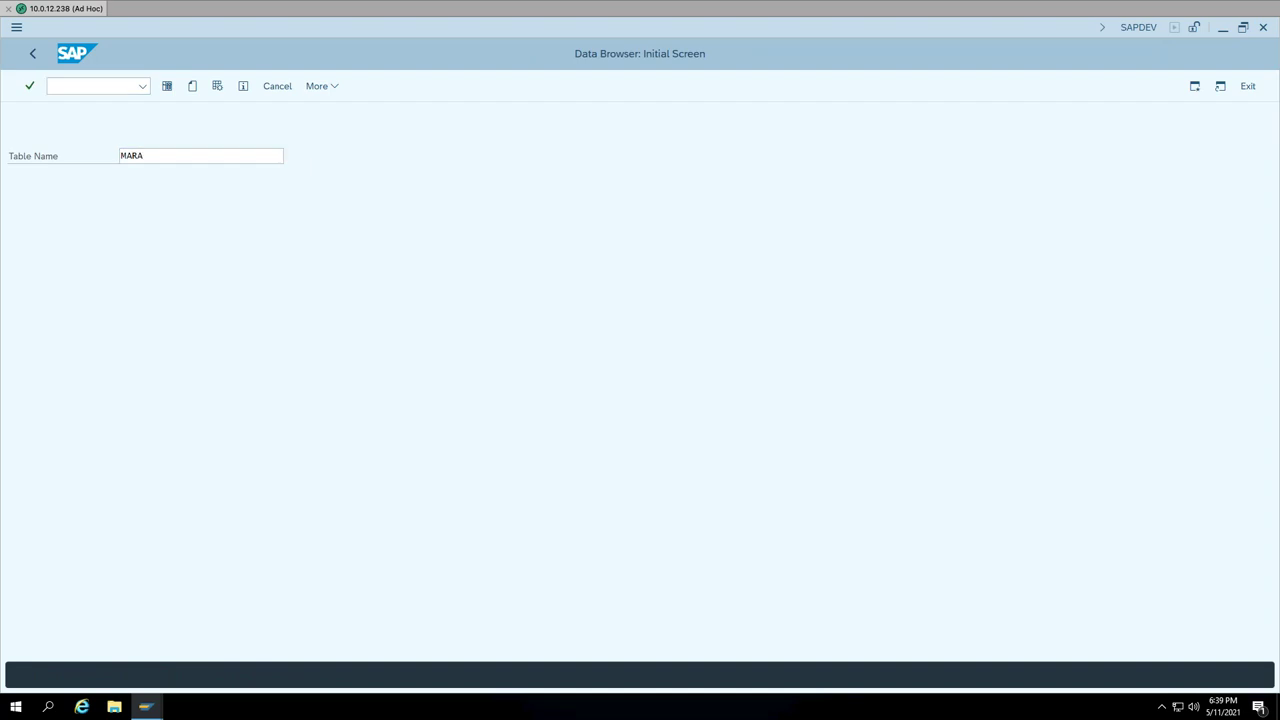
Step: Set the MATNR selection range from 2 to 20 and list the matching MARA entries
click(205, 178)
click(335, 141)
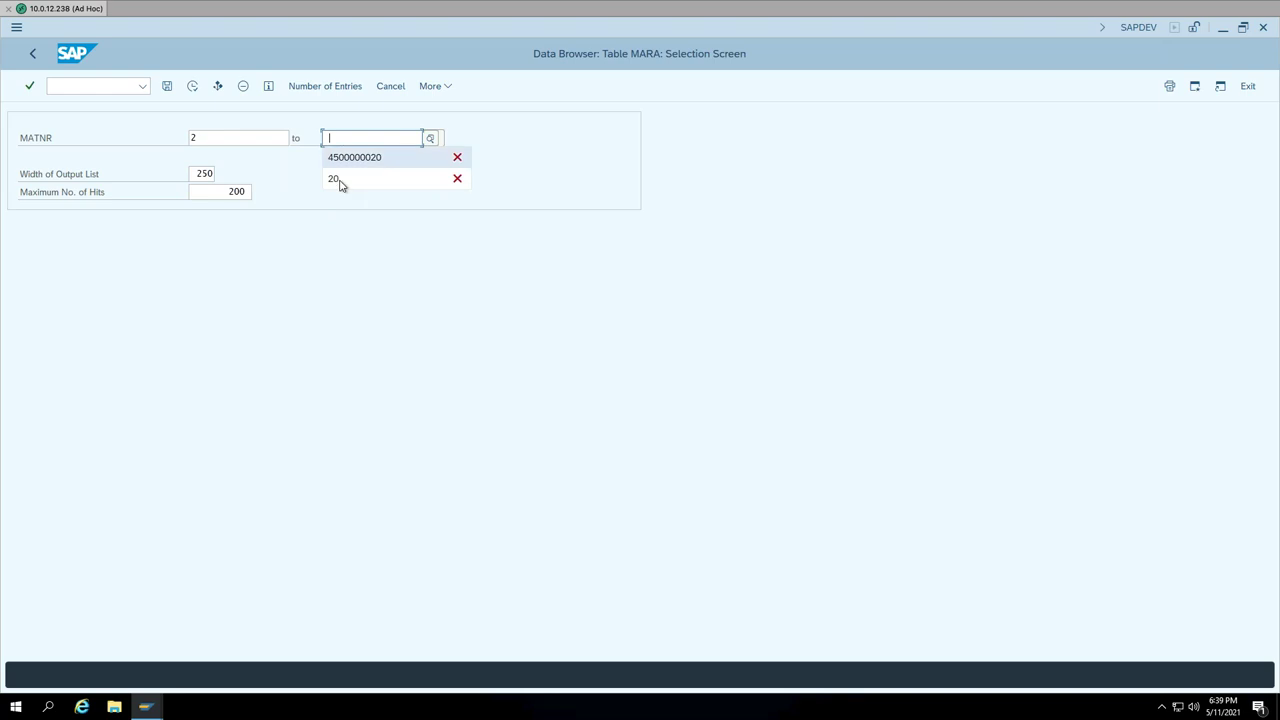
click(337, 183)
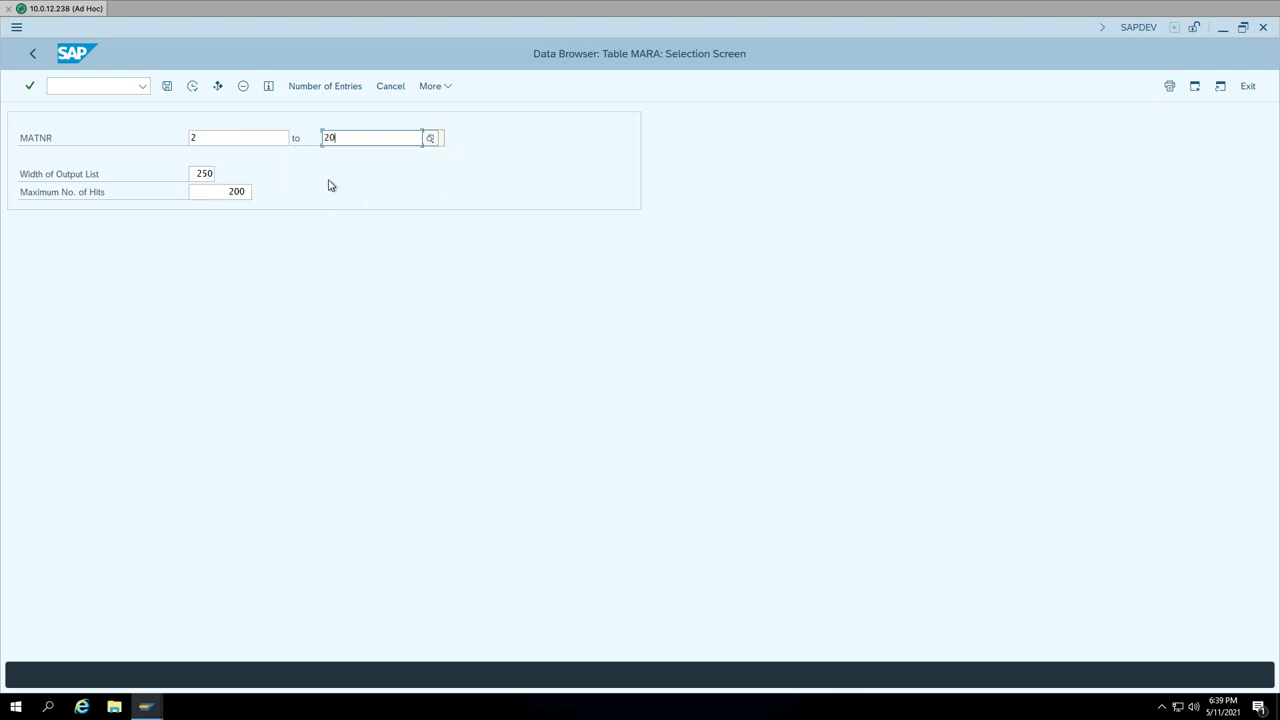
click(192, 88)
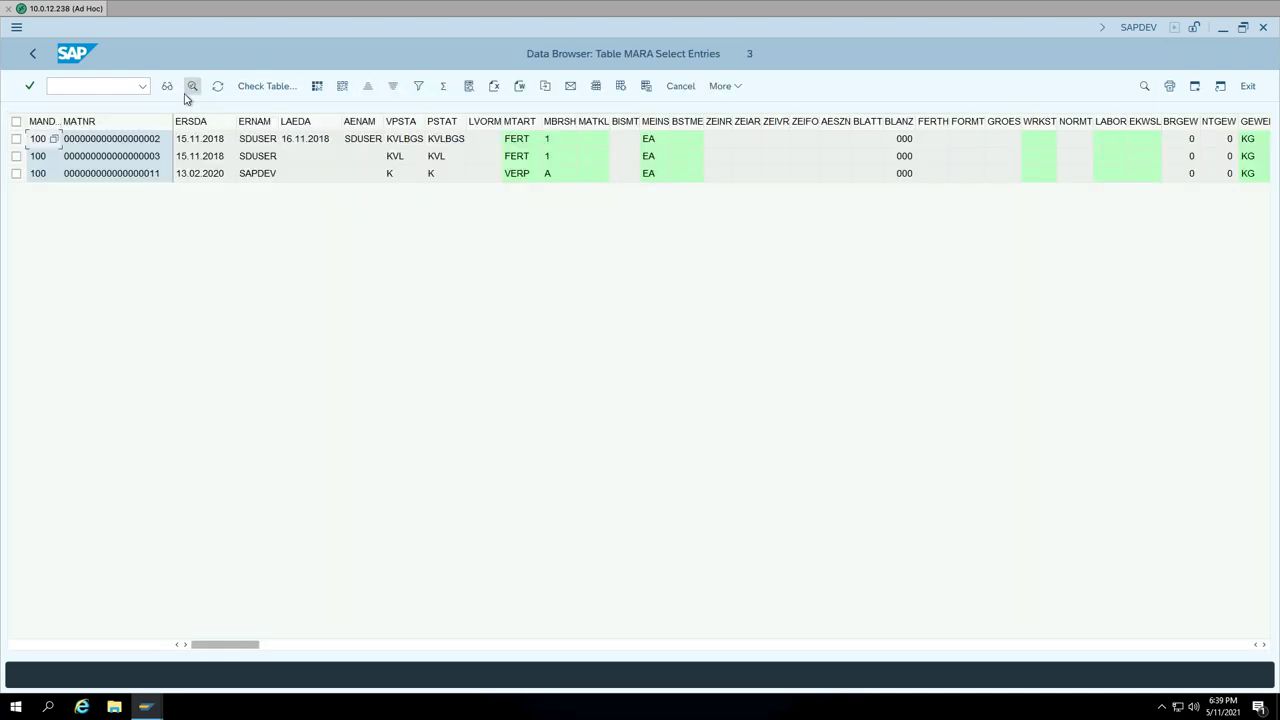